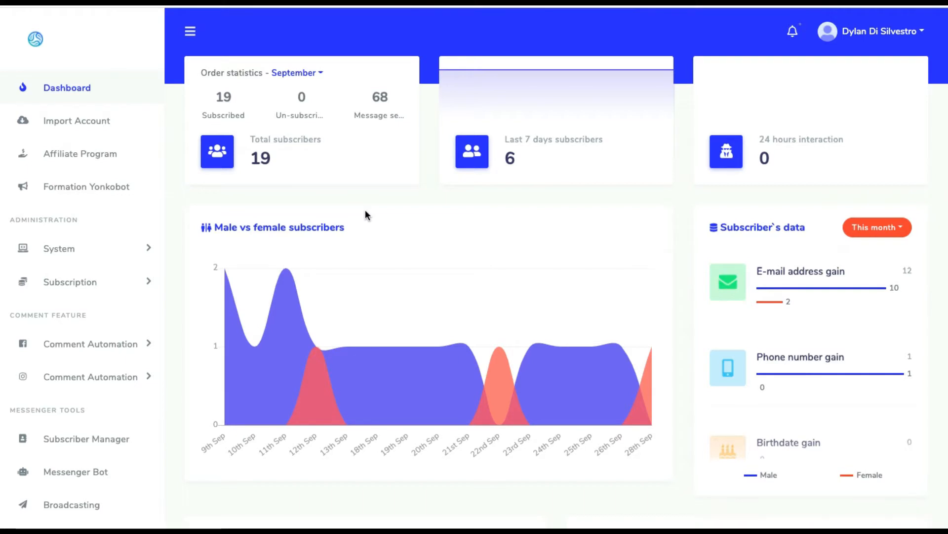
Open the account import page and review the Instagram accounts linked to the Yonkobot and Demo Yonkobot pages.
left_click(52, 123)
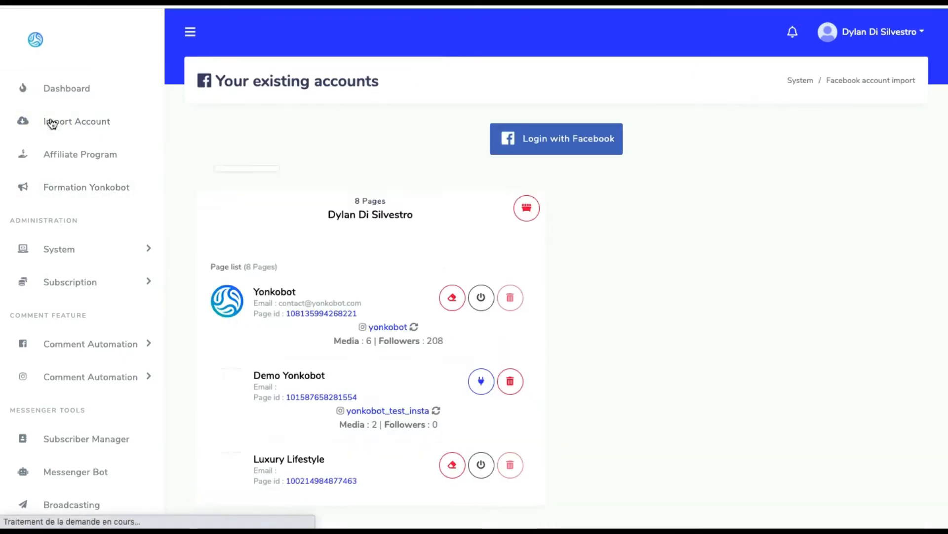
left_click(422, 313)
left_click_drag(412, 315, 365, 314)
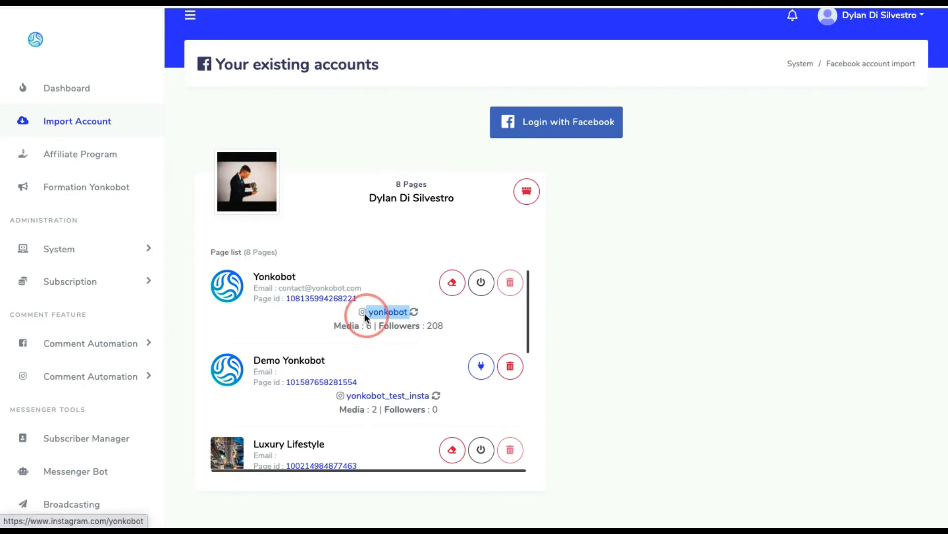
left_click_drag(443, 396, 343, 393)
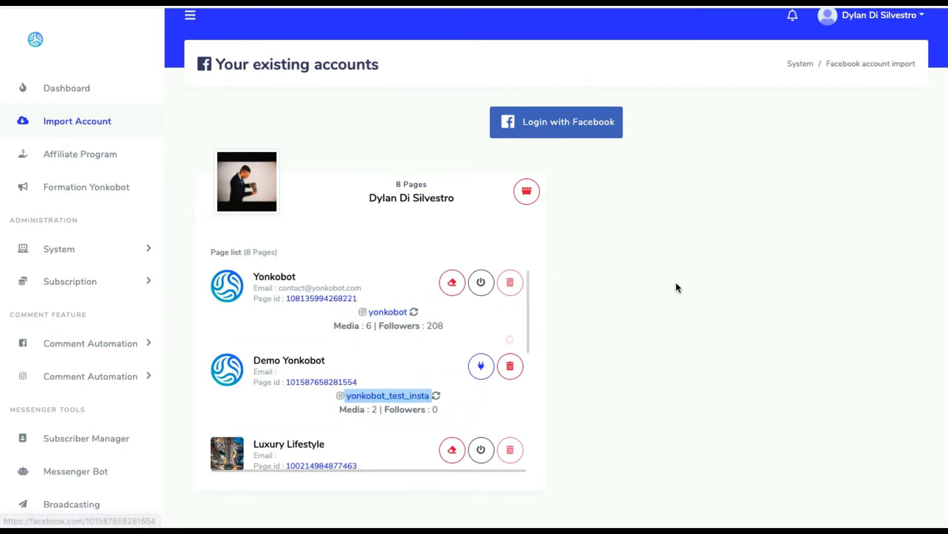
left_click(722, 268)
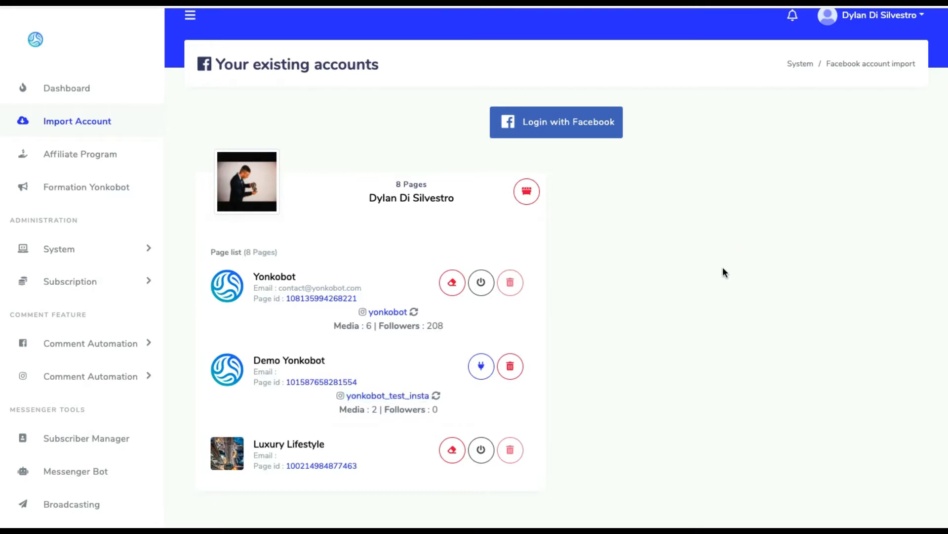
Re-import the account through Facebook login, editing the settings with the yonkobot Instagram account and all Pages selected, and check the Yonkobot entry.
left_click(611, 140)
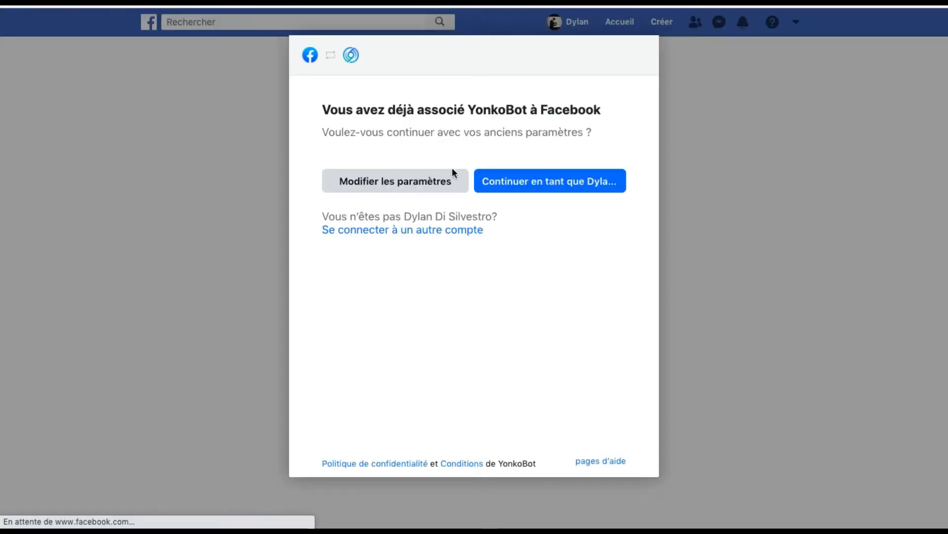
left_click(431, 190)
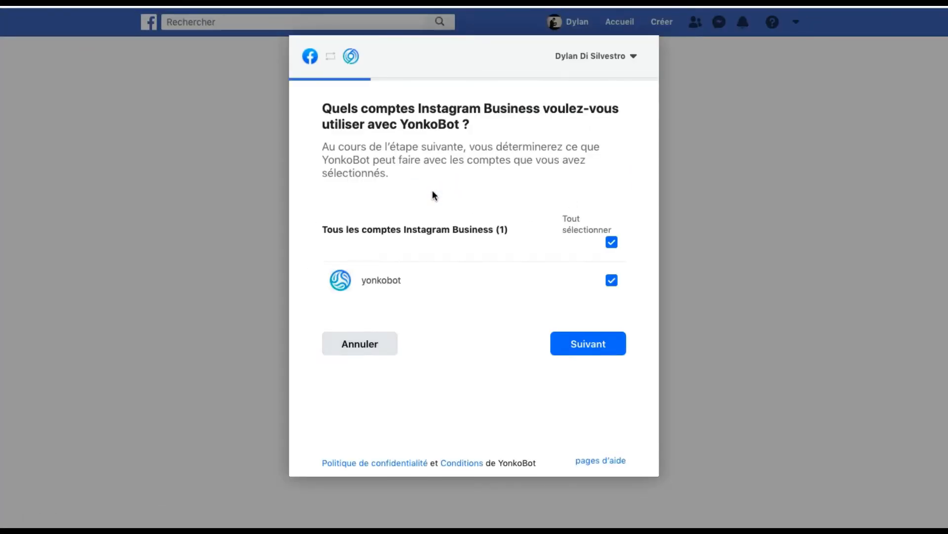
left_click_drag(417, 277, 354, 282)
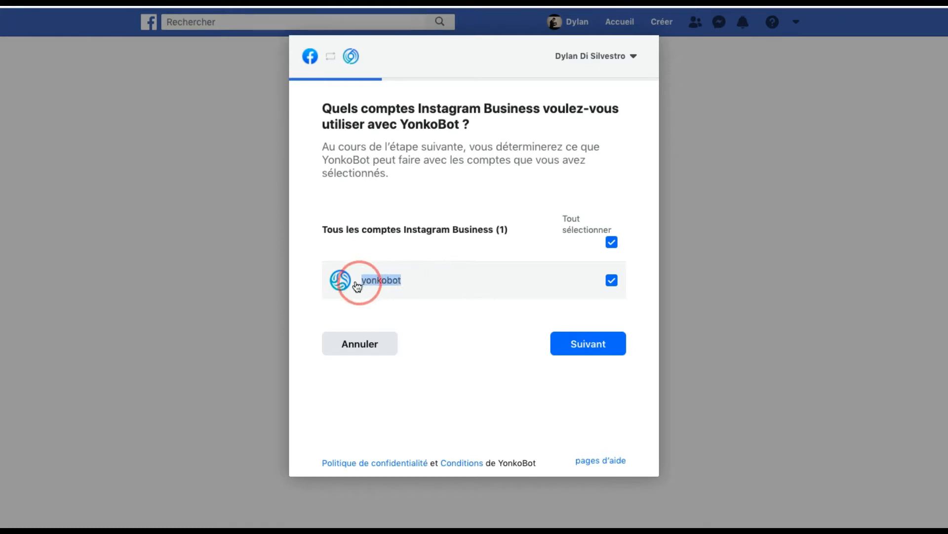
left_click(429, 214)
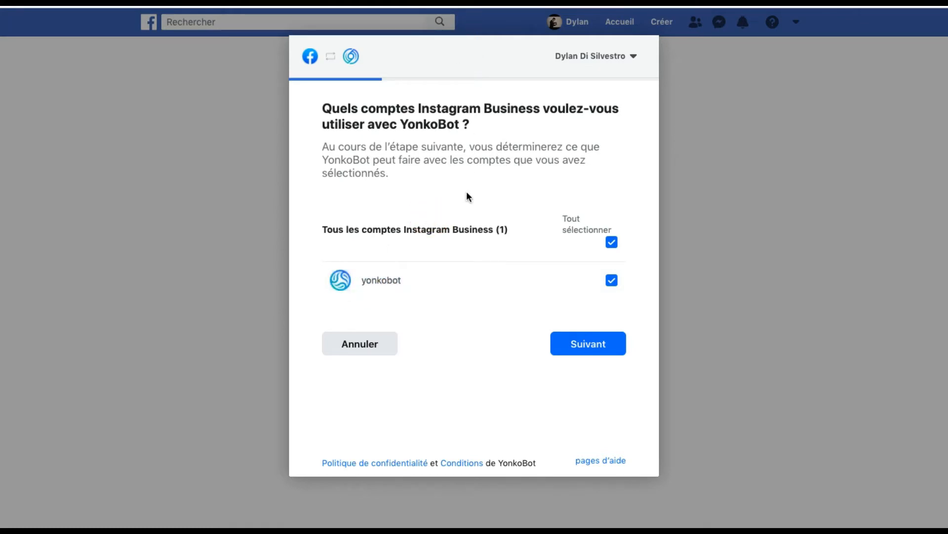
left_click(576, 351)
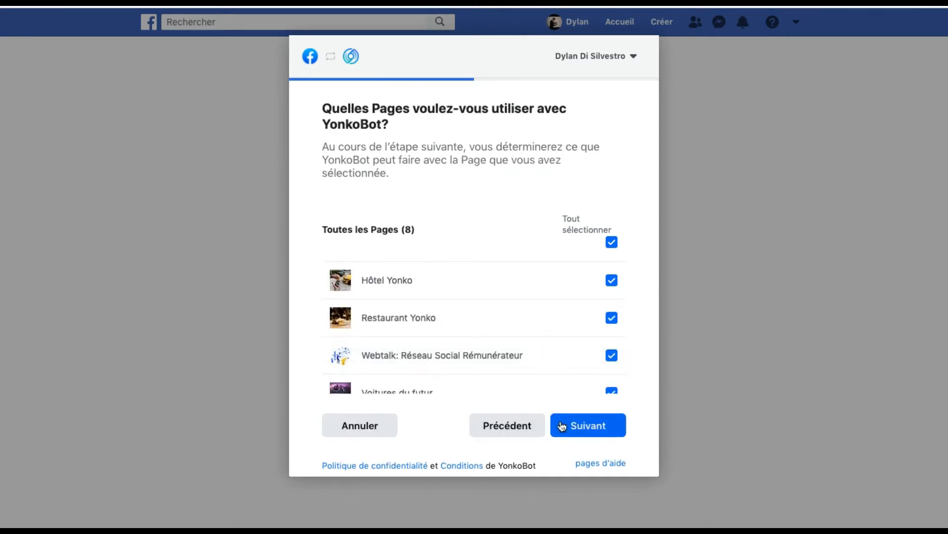
left_click(608, 421)
left_click(585, 424)
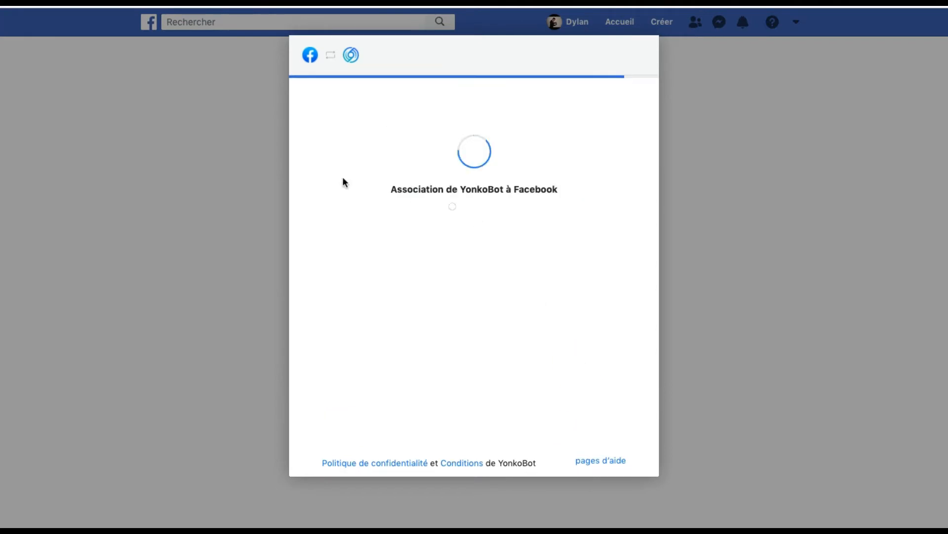
left_click(398, 249)
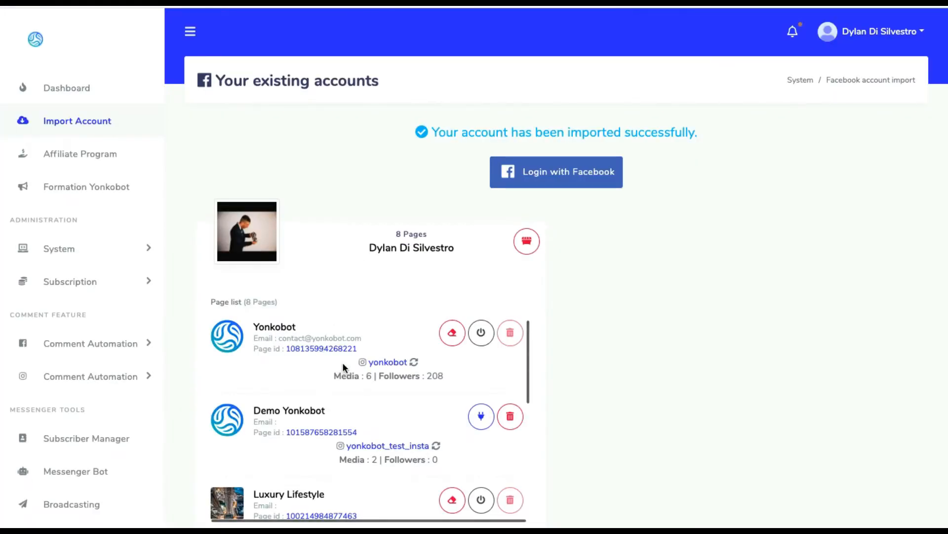
left_click_drag(345, 367, 240, 326)
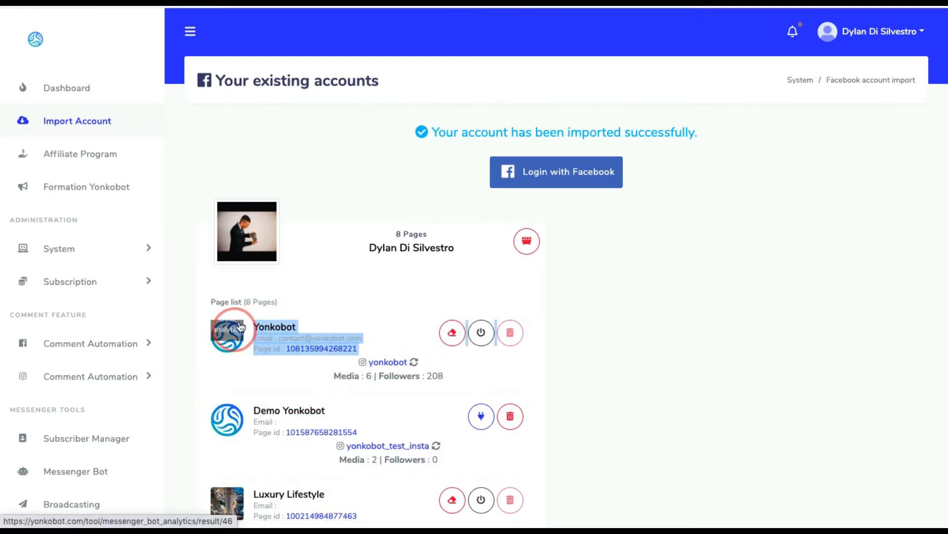
left_click(348, 164)
scroll(346, 164, "down", 1)
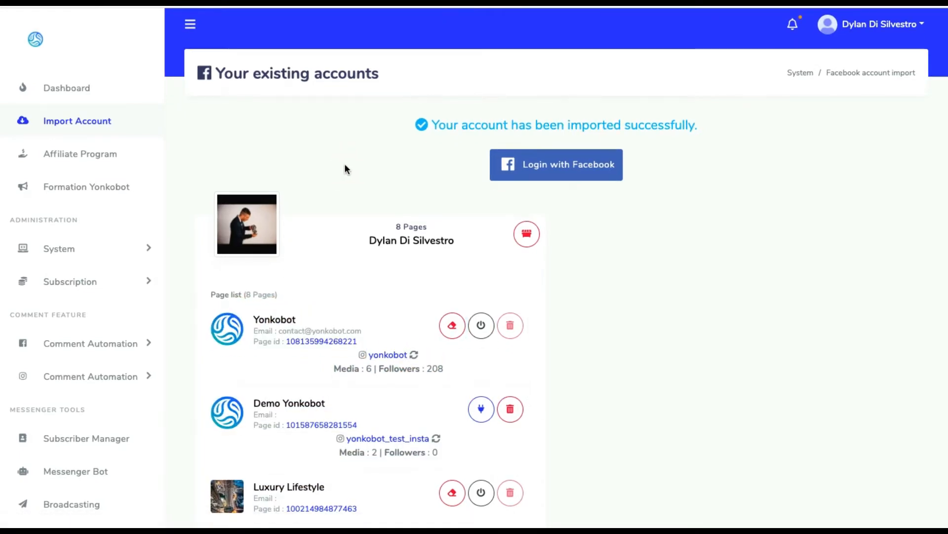
Go to Instagram comment automation and open the auto-reply setup form for the fifth of yonkobot's latest posts.
left_click(101, 386)
left_click(79, 402)
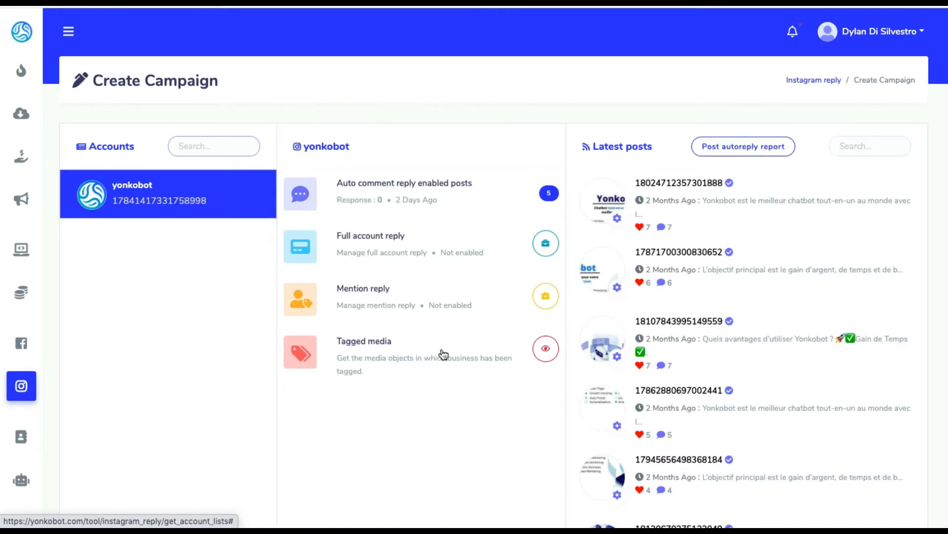
left_click(614, 496)
left_click(669, 453)
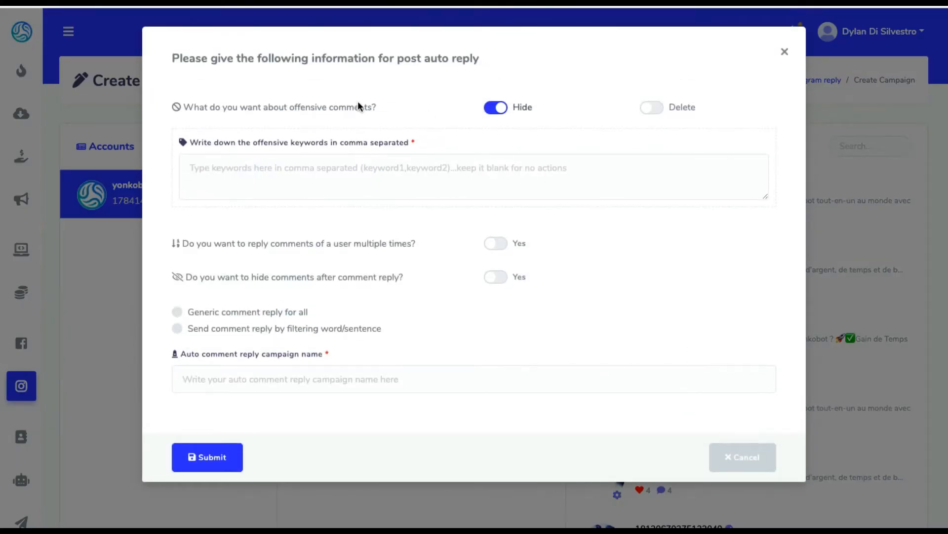
Set offensive comments to Hide, using the keywords "arnaque, sexe, spam".
left_click_drag(221, 96, 515, 353)
left_click(588, 179)
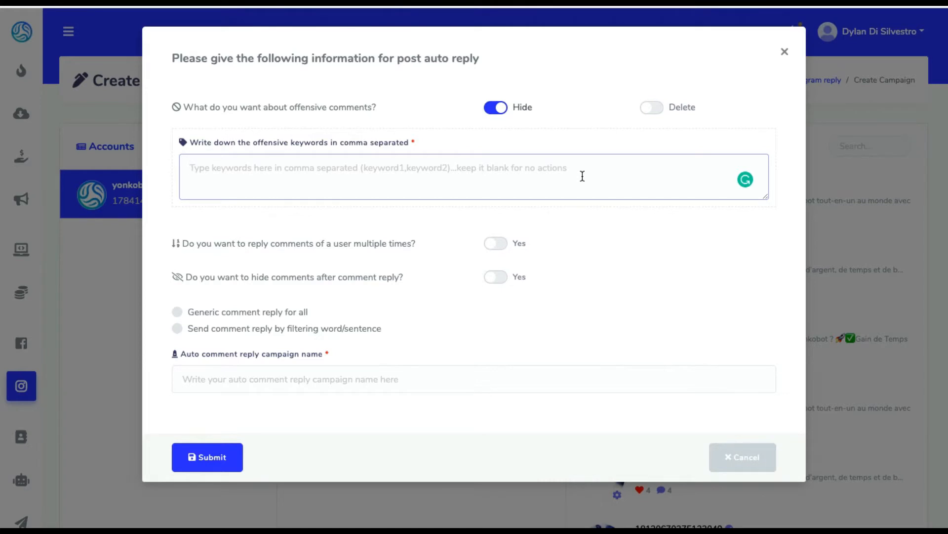
type("arnaque, s")
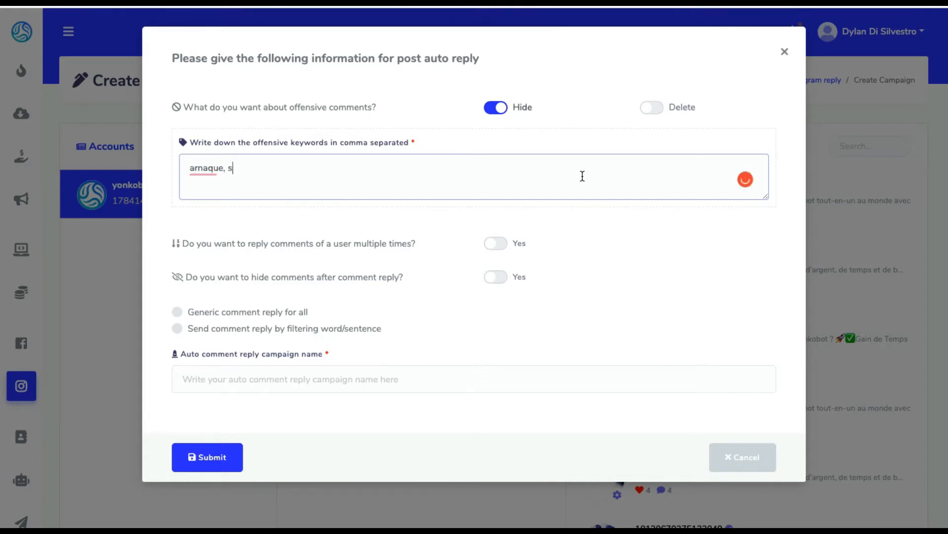
type("exe, spam")
left_click(650, 108)
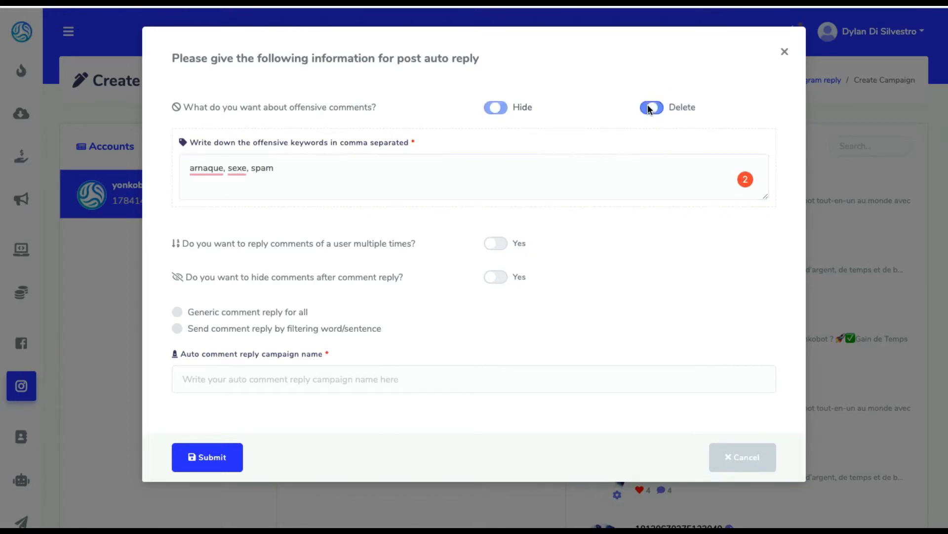
left_click(496, 108)
Choose sending comment replies by filtering word/sentence, with multiple replies to the same user switched off.
left_click_drag(181, 243, 403, 278)
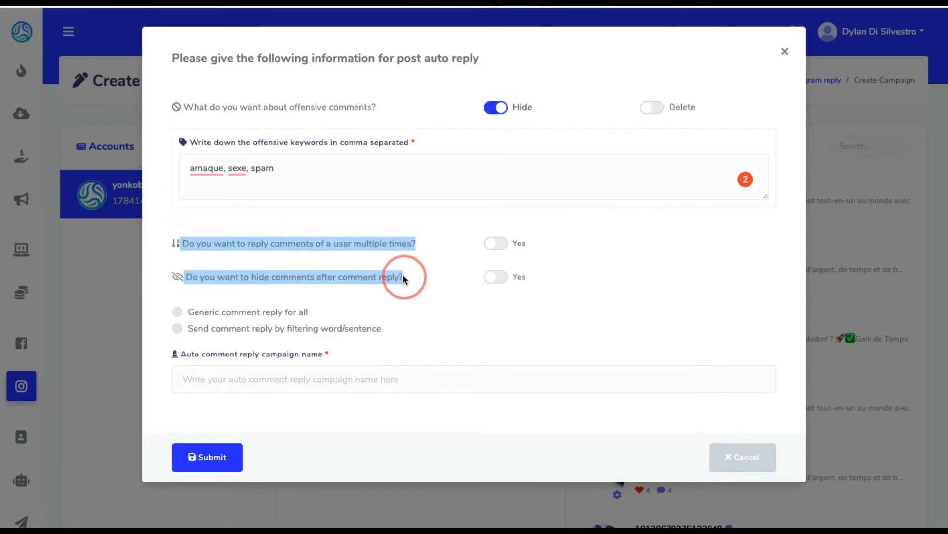
left_click(421, 254)
left_click(493, 245)
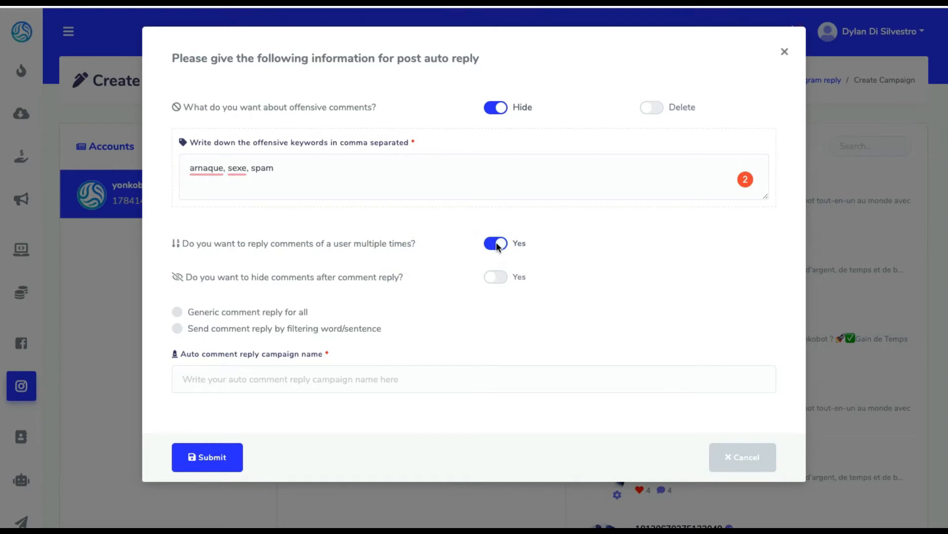
left_click(496, 244)
left_click(256, 315)
left_click(307, 329)
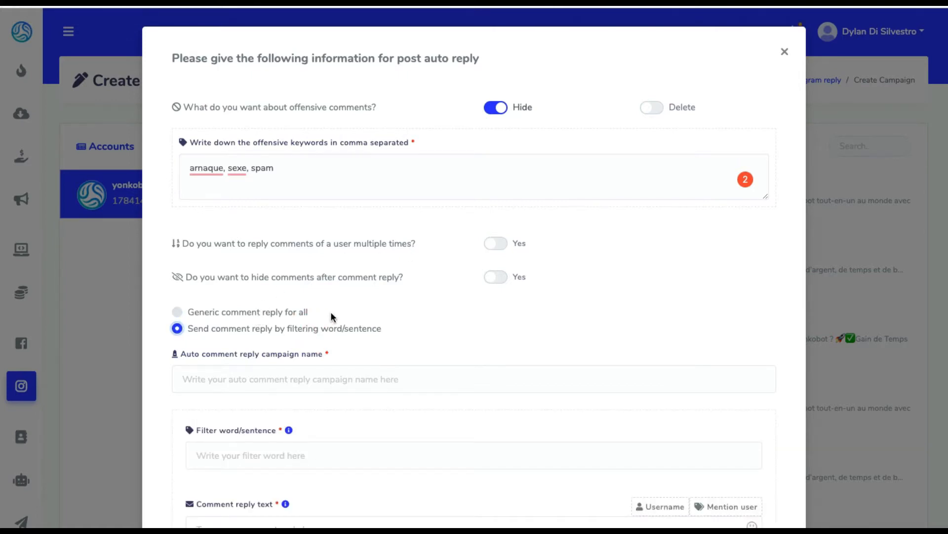
Examine the form's fields for the filter word, the comment reply text and the reply when no match is found.
scroll(330, 315, "down", 4)
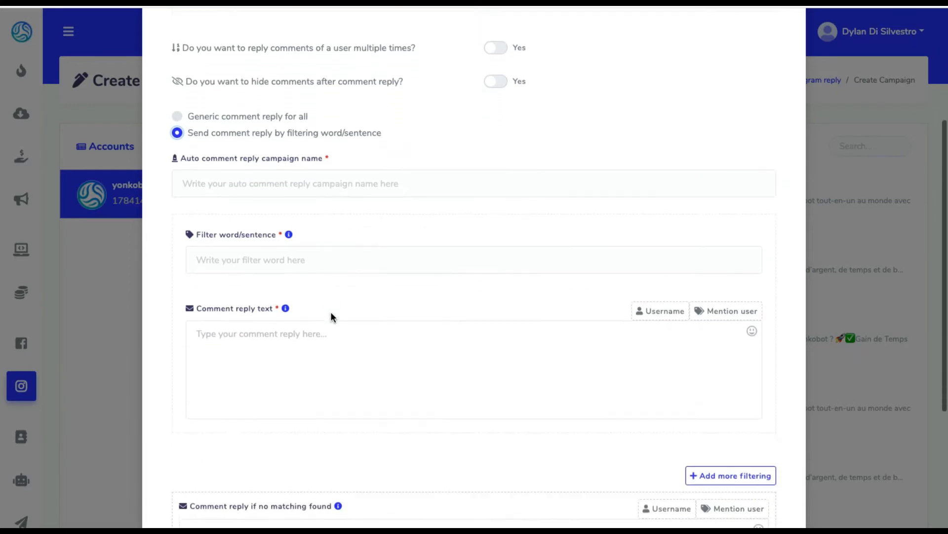
scroll(331, 315, "down", 4)
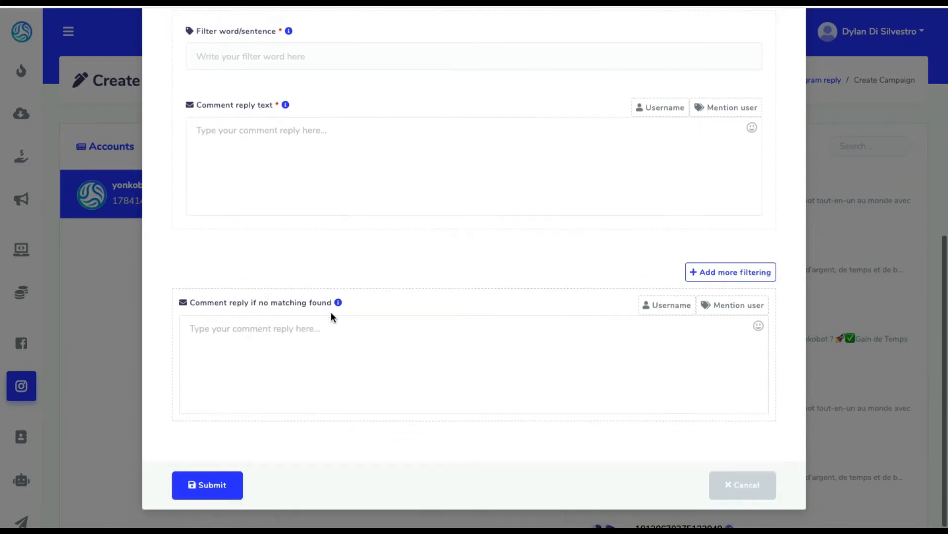
left_click(384, 342)
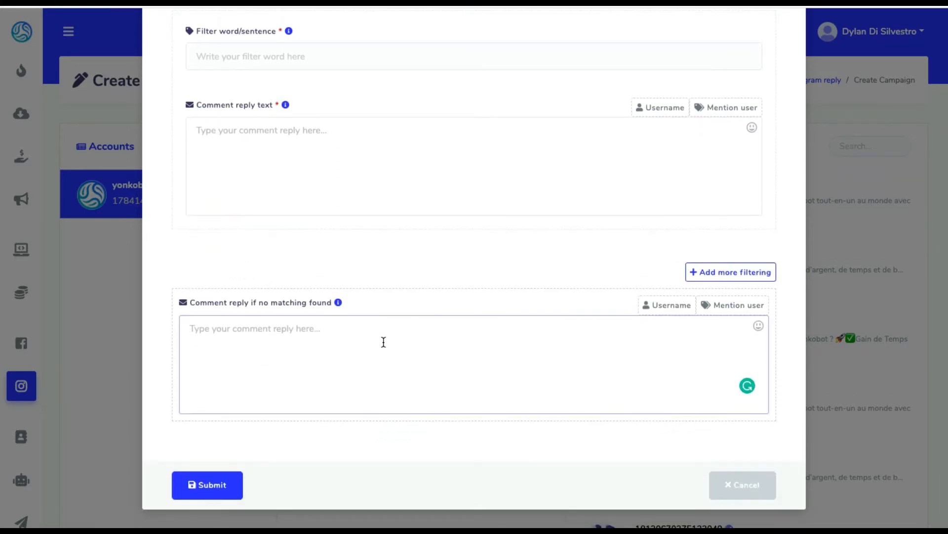
scroll(383, 342, "up", 1)
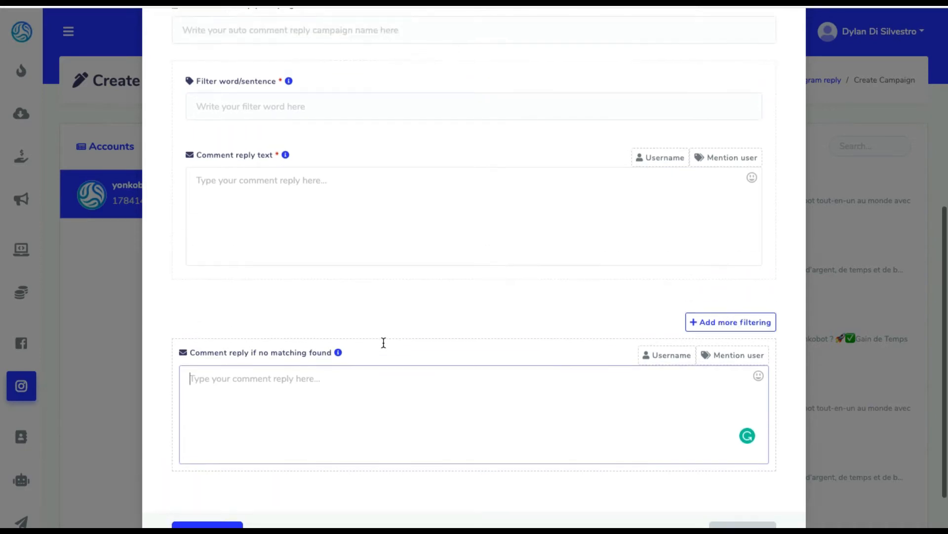
left_click(337, 97)
left_click(381, 206)
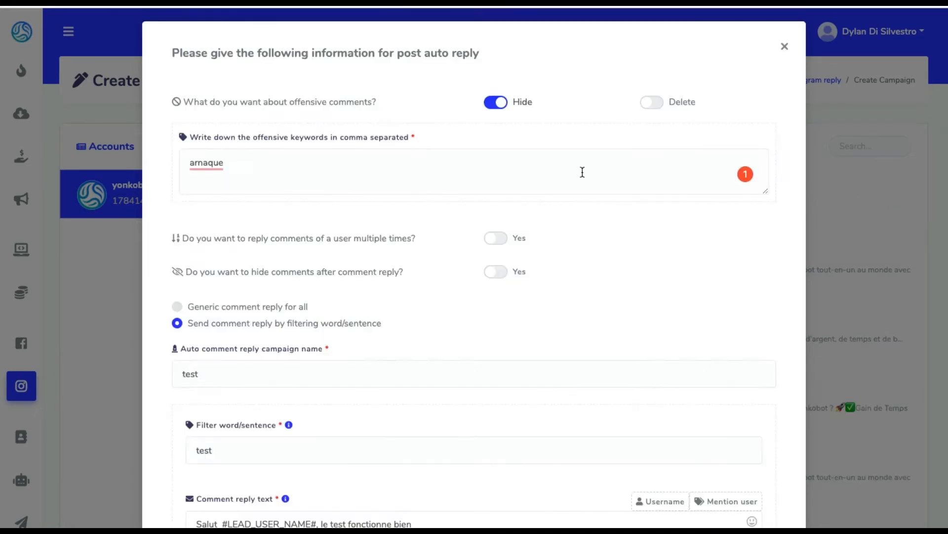
Review the completed "test" campaign form, from the offensive keyword and filter word to the reply text and no-match reply.
left_click(582, 172)
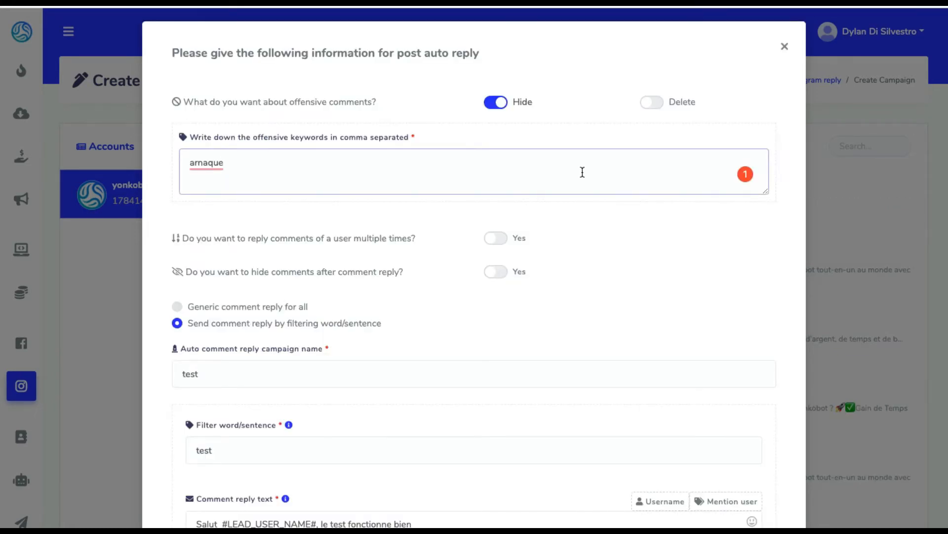
double_click(181, 170)
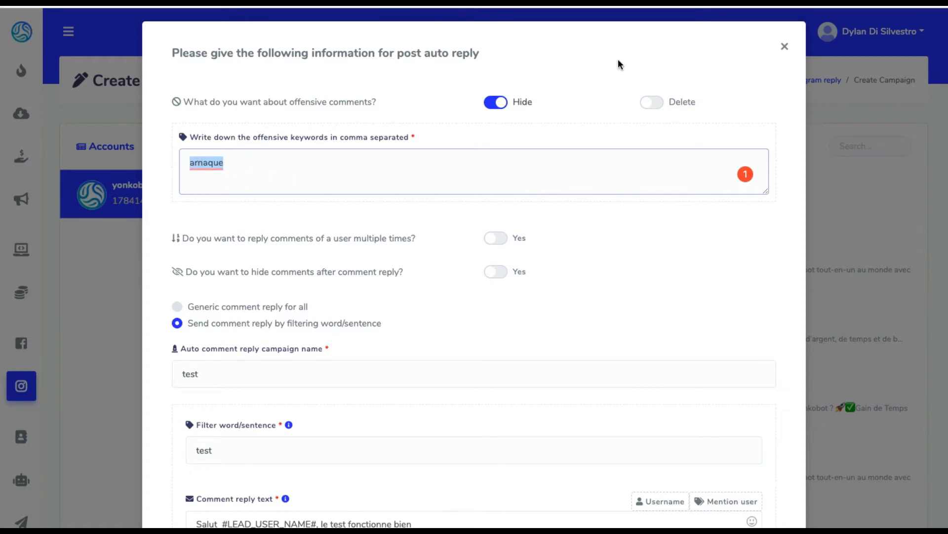
left_click(470, 170)
scroll(477, 158, "down", 3)
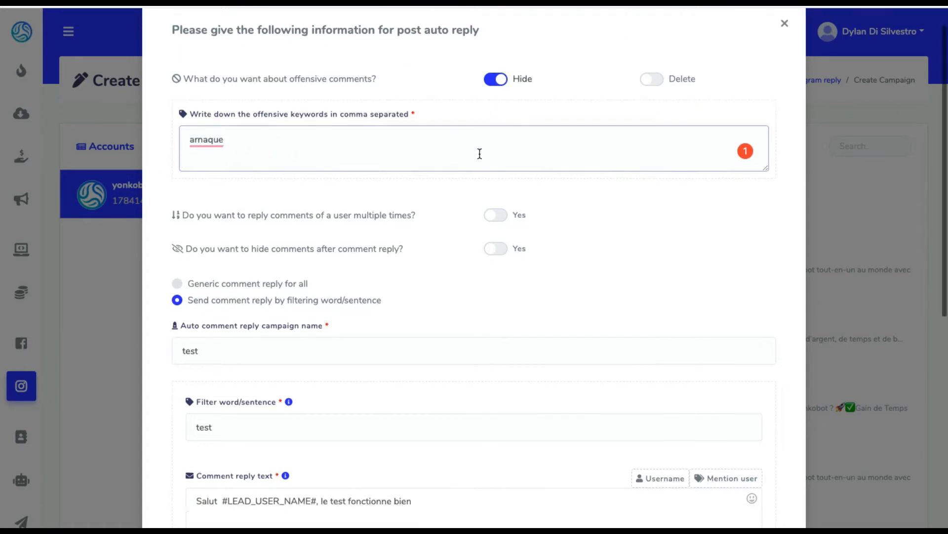
left_click(391, 195)
left_click_drag(432, 306, 178, 312)
scroll(172, 273, "down", 3)
left_click_drag(468, 271, 140, 269)
scroll(463, 235, "down", 3)
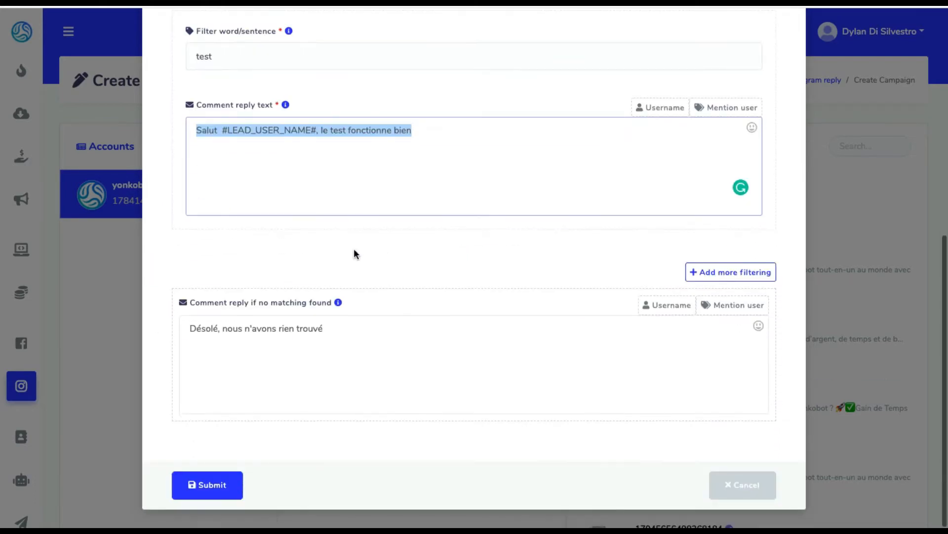
left_click_drag(387, 341, 119, 322)
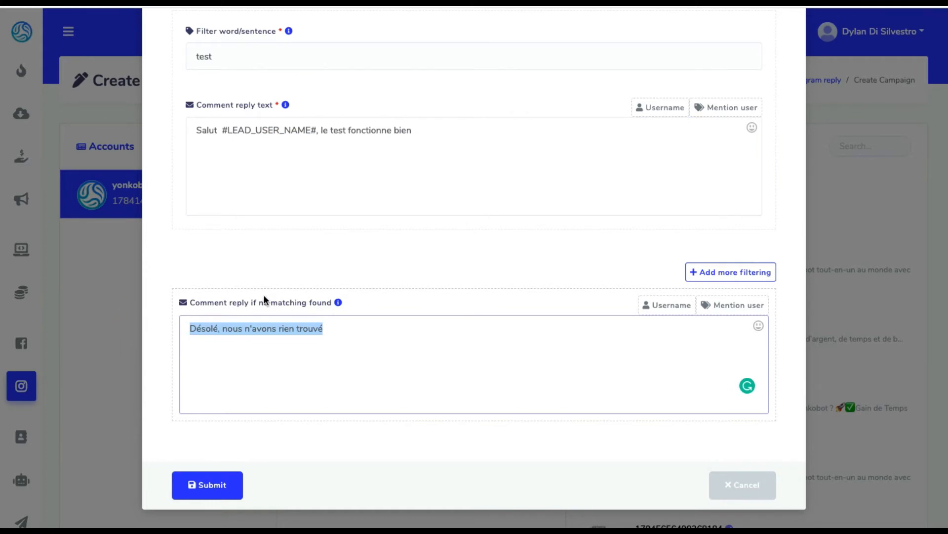
Check the #LEAD_USER_NAME# variable in the comment reply text and submit the auto-reply campaign.
left_click(315, 132)
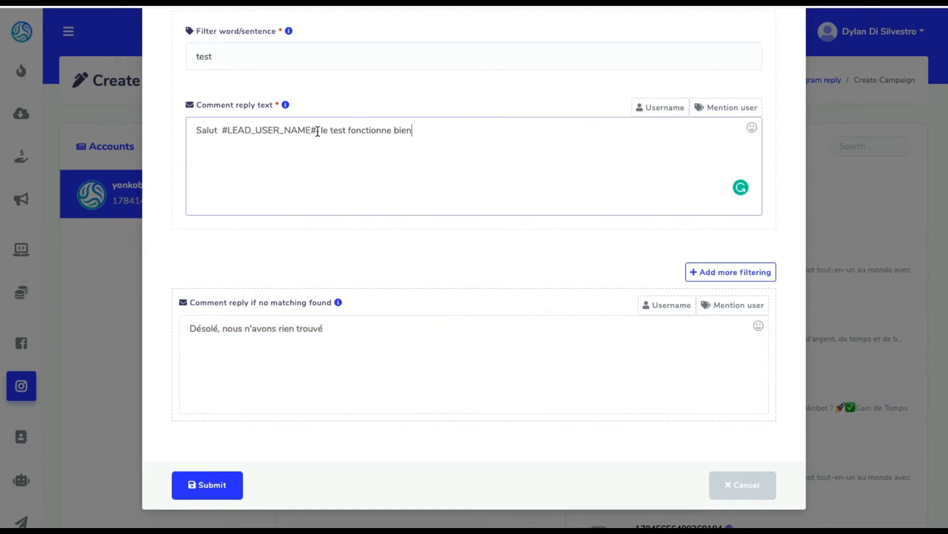
left_click(315, 130)
left_click_drag(315, 130, 222, 131)
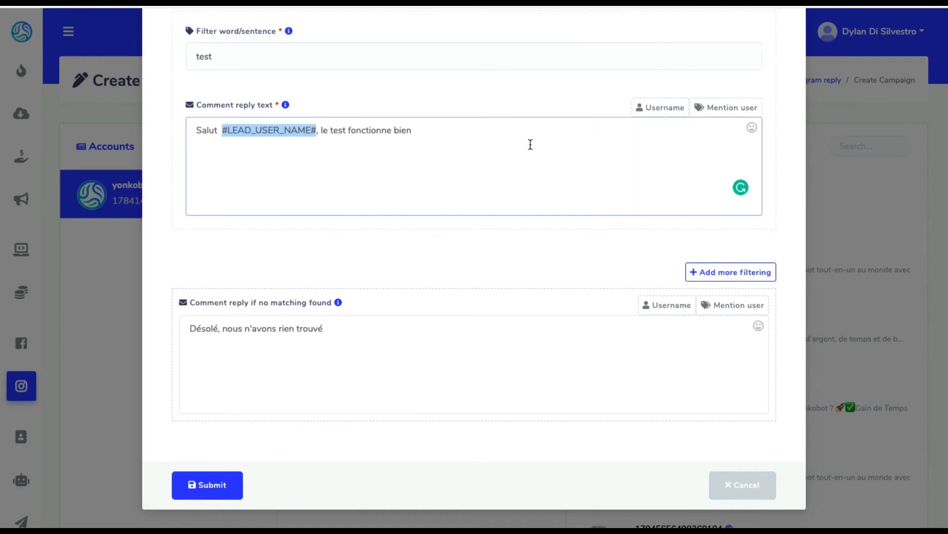
left_click(212, 481)
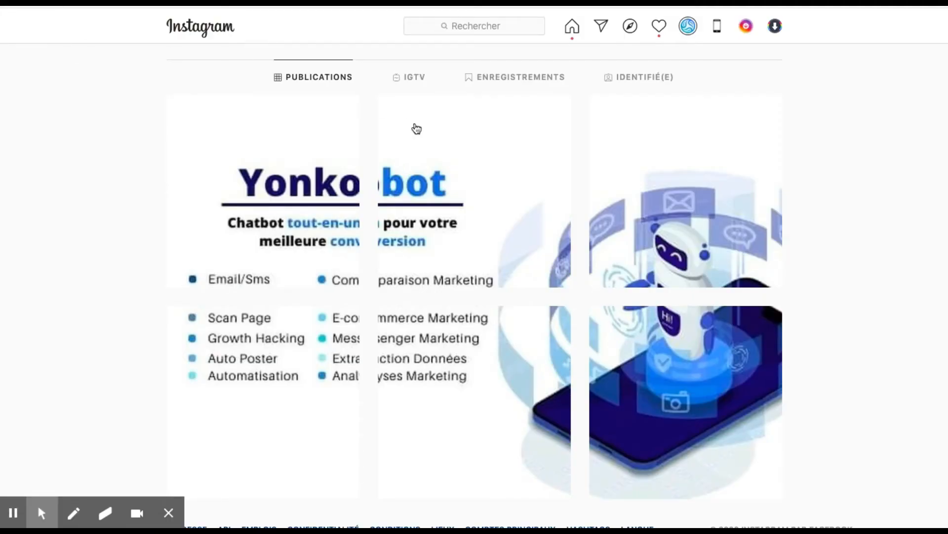
On Instagram, open the newest yonkobot post and show the replies to the test account's "Test" comment.
left_click(418, 129)
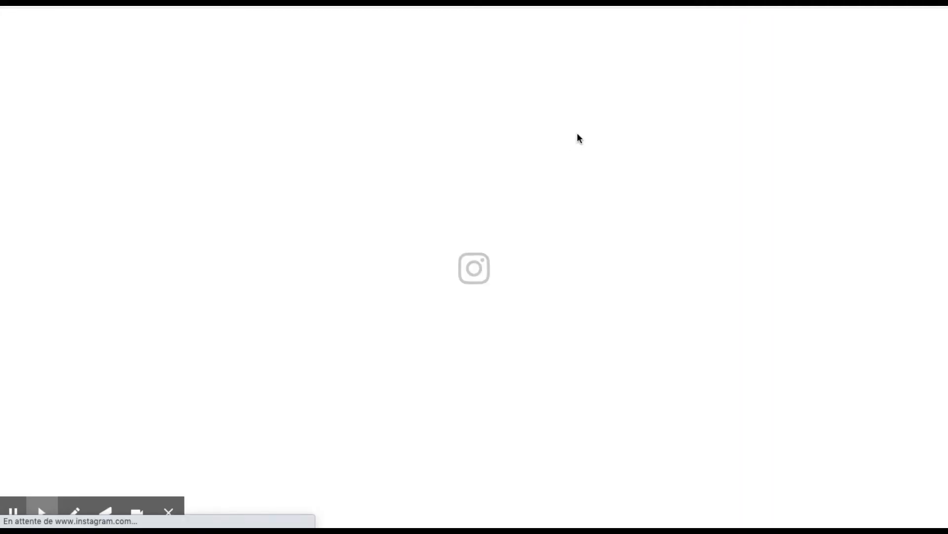
scroll(577, 134, "down", 3)
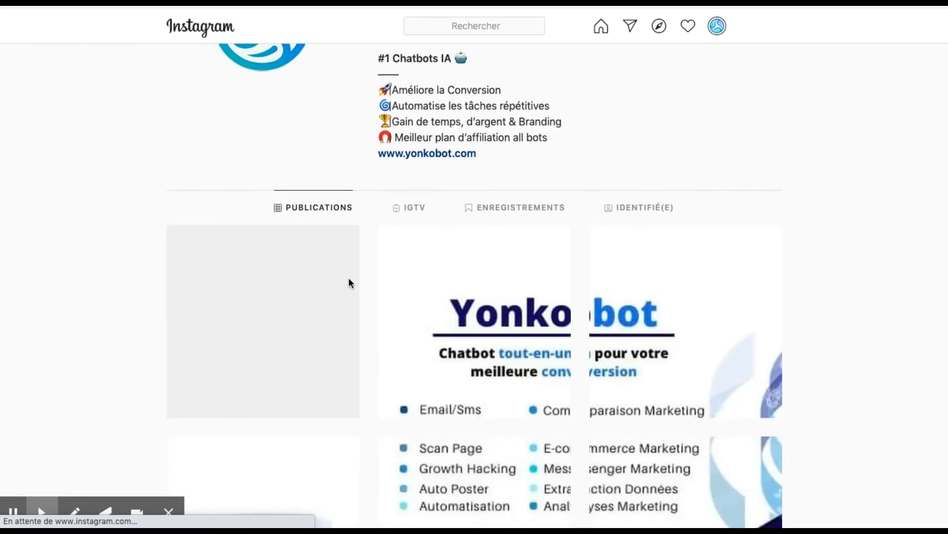
left_click(297, 300)
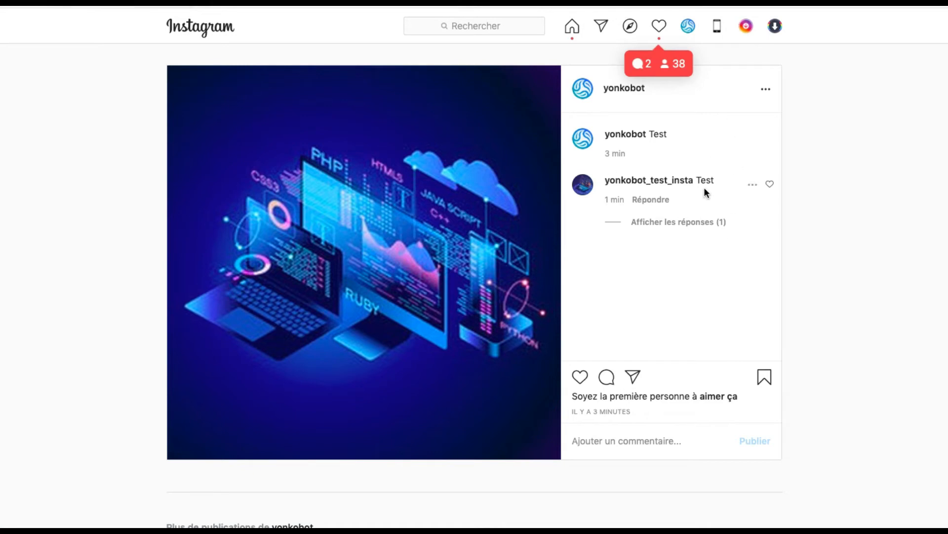
left_click(670, 223)
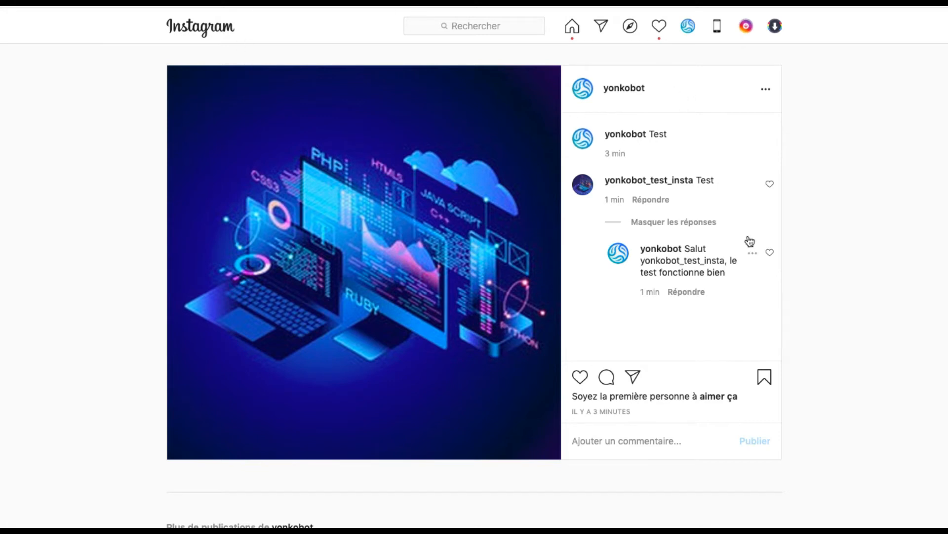
left_click(598, 138)
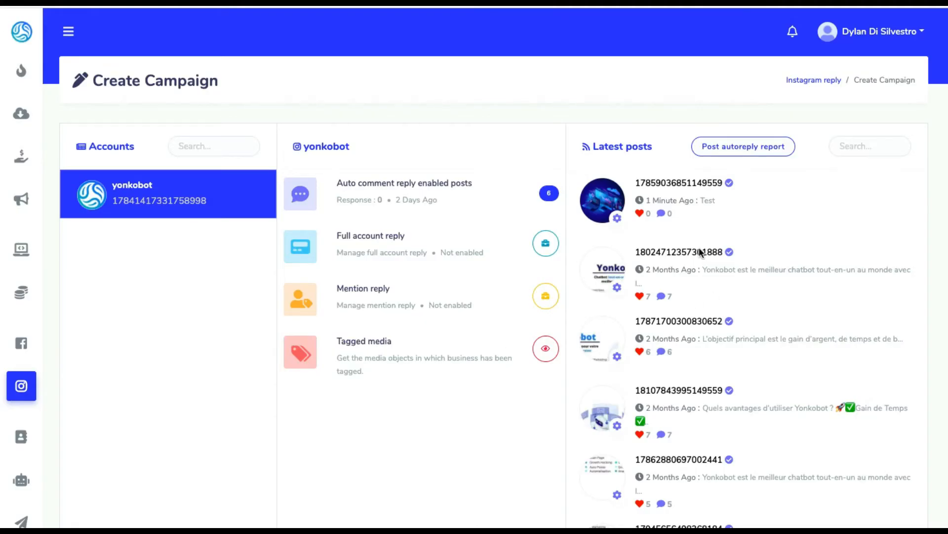
Switch to YonkoBot and review the newest post's analytics for engagement, impressions, reach and saves.
left_click(617, 220)
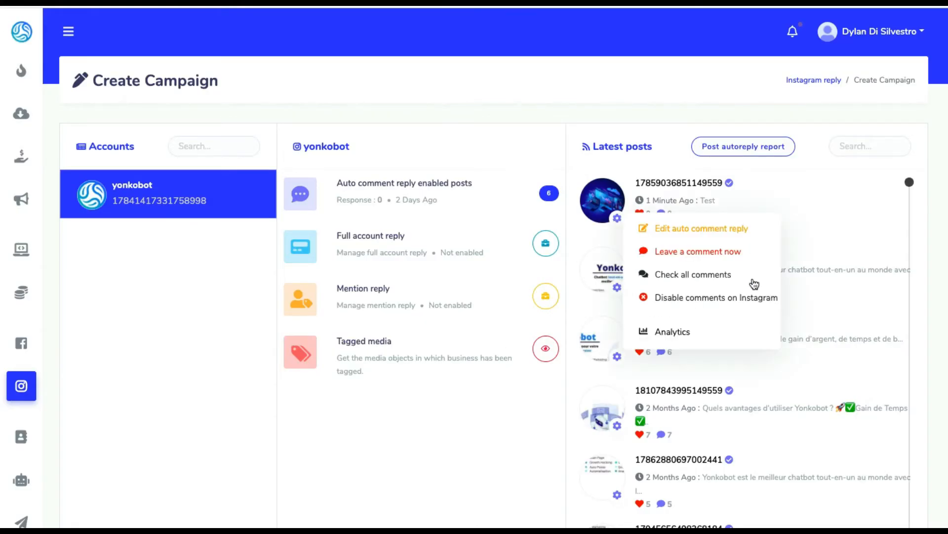
left_click(690, 330)
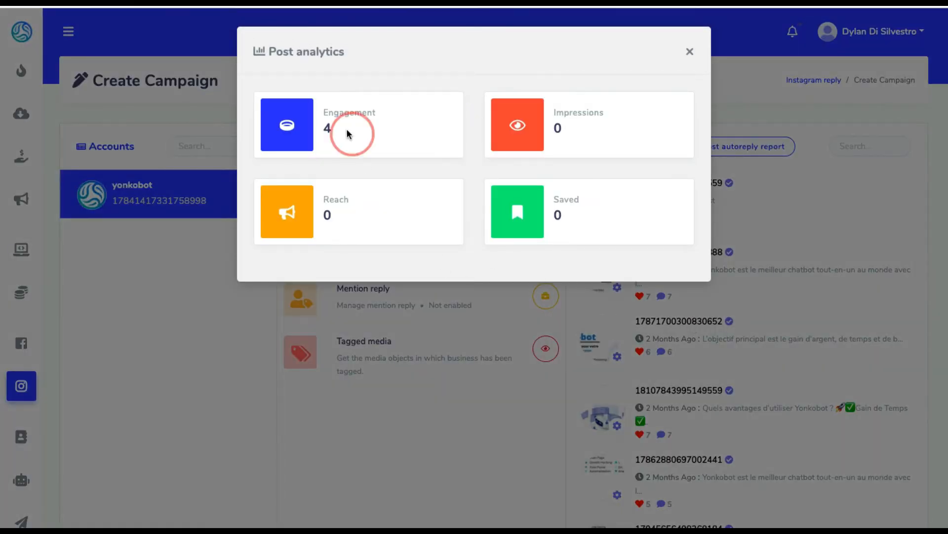
left_click_drag(346, 129, 290, 95)
left_click(367, 134)
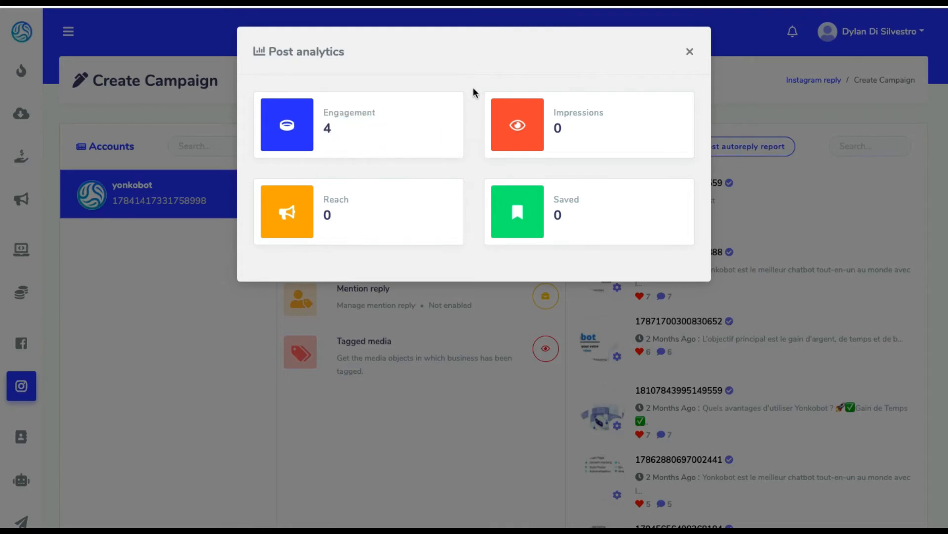
left_click_drag(473, 92, 534, 211)
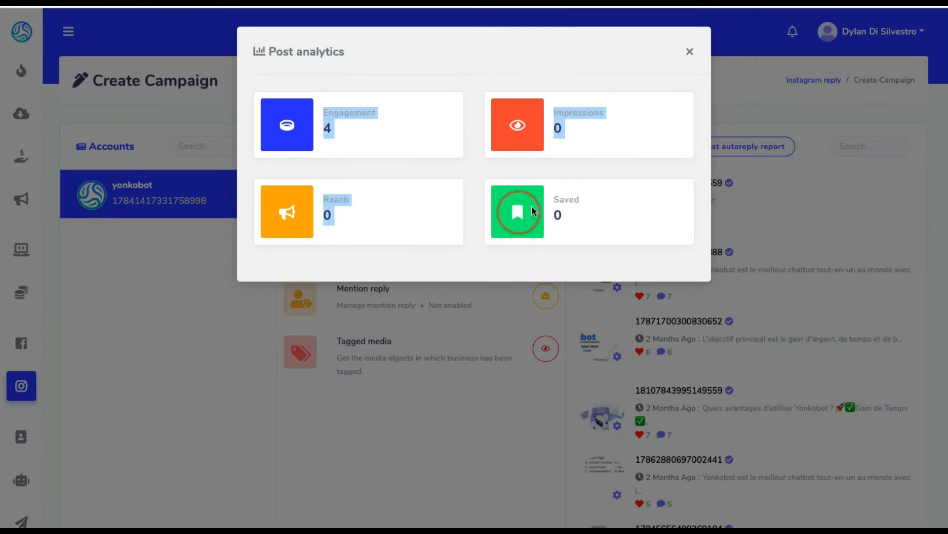
left_click(601, 141)
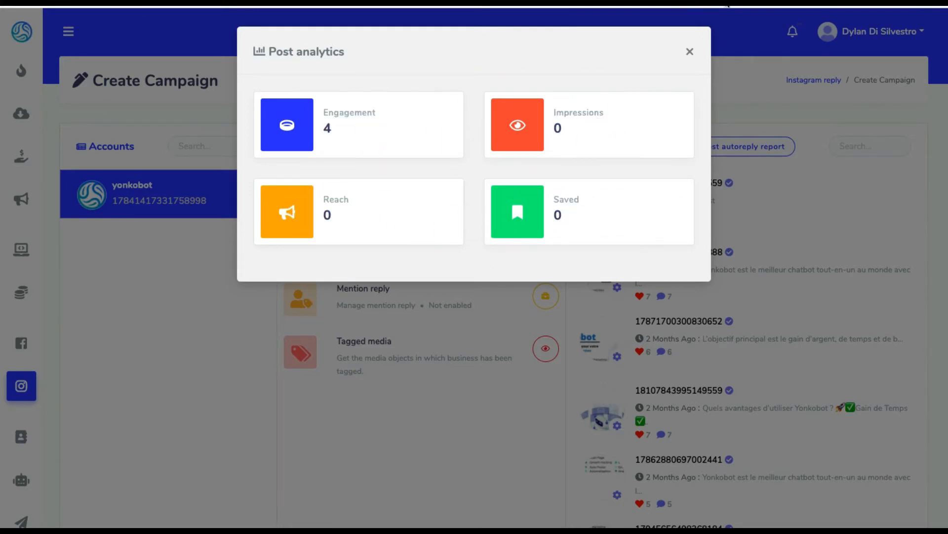
left_click(688, 53)
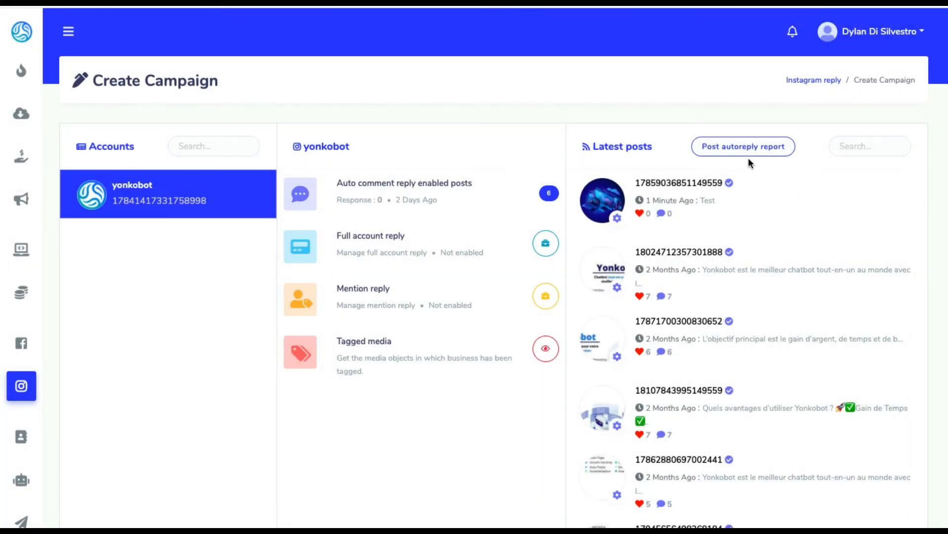
Open the post autoreply report and view the campaign report of the first listed post.
left_click(617, 219)
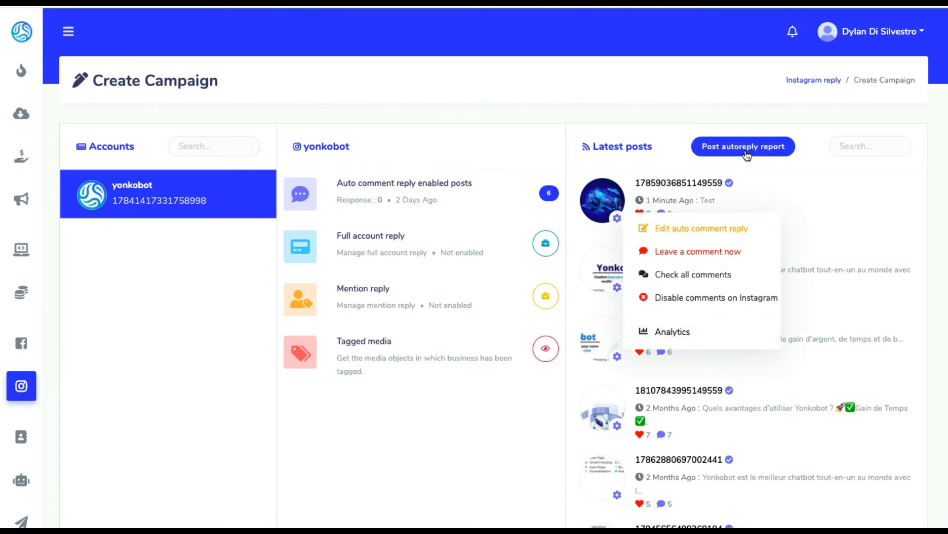
left_click(747, 156)
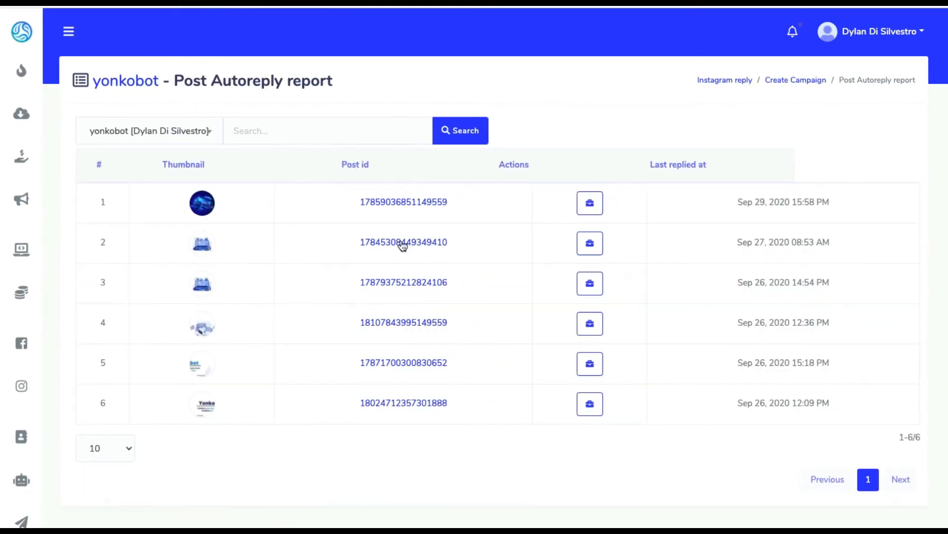
left_click(593, 206)
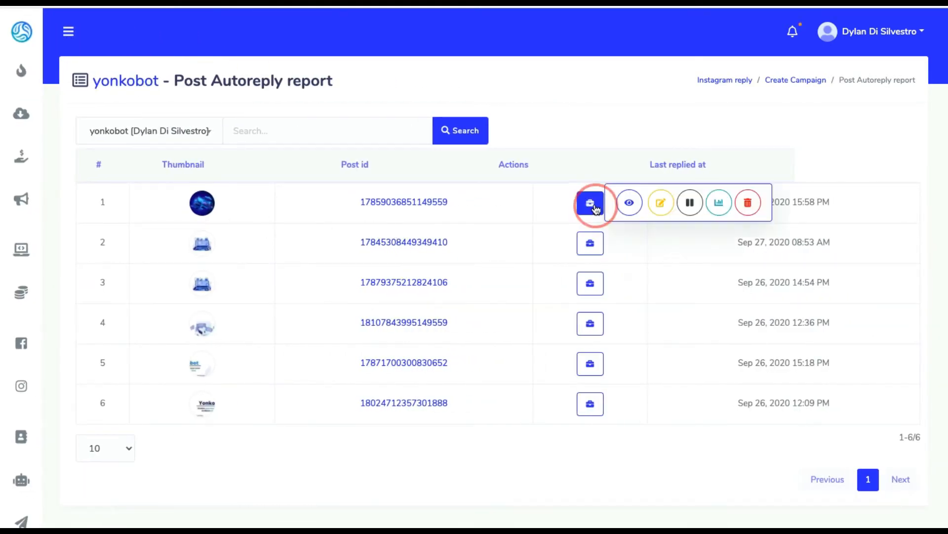
left_click(630, 202)
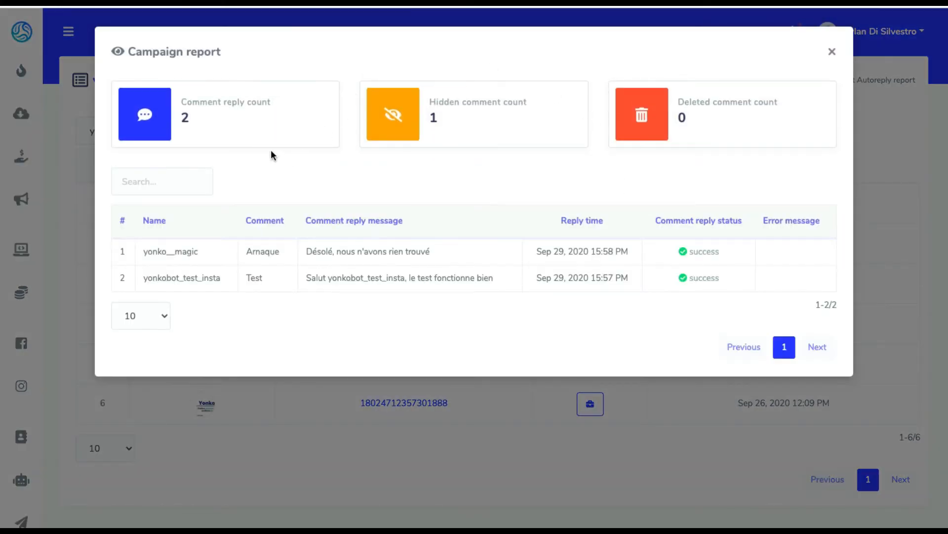
Examine the campaign report's comment reply and hidden comment counts, and the reply sent to the "Arnaque" comment.
left_click_drag(248, 139, 173, 92)
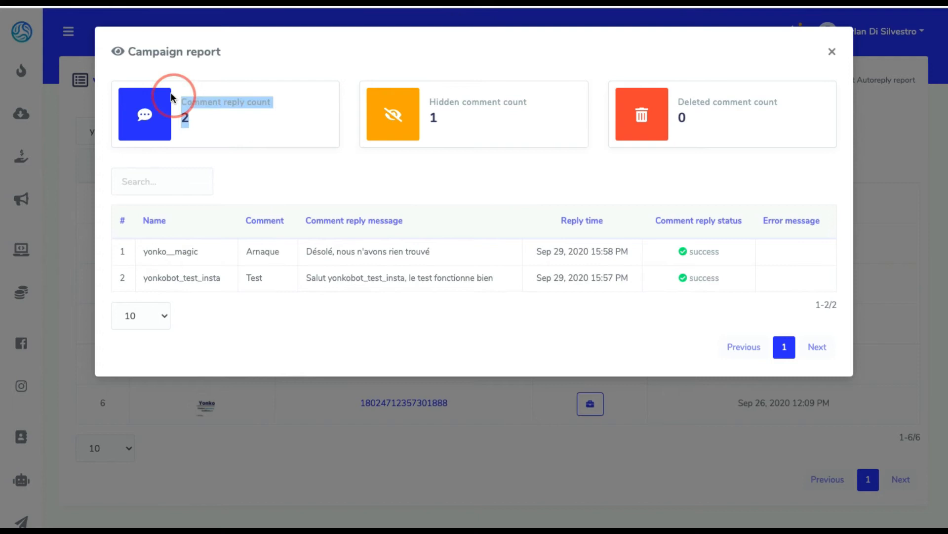
left_click(226, 134)
left_click_drag(239, 115, 171, 80)
left_click_drag(538, 133, 404, 67)
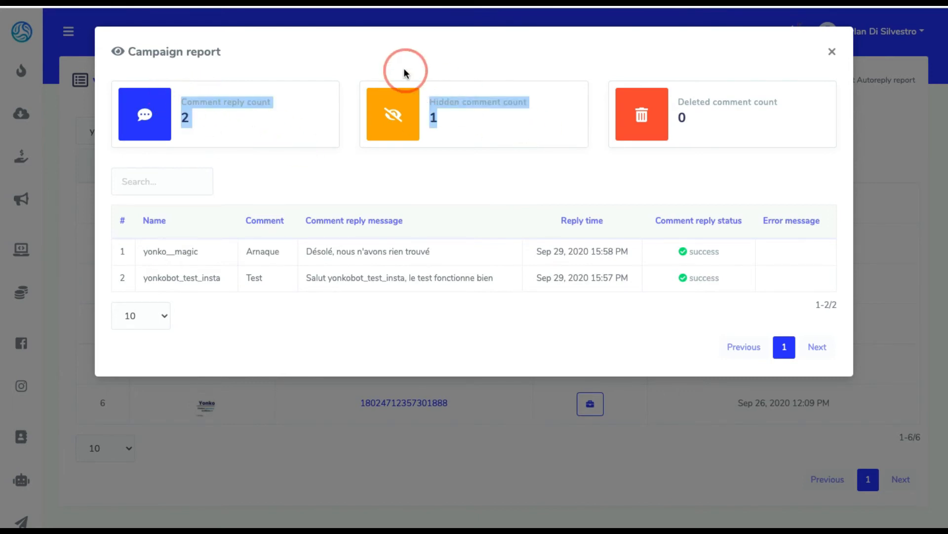
double_click(267, 252)
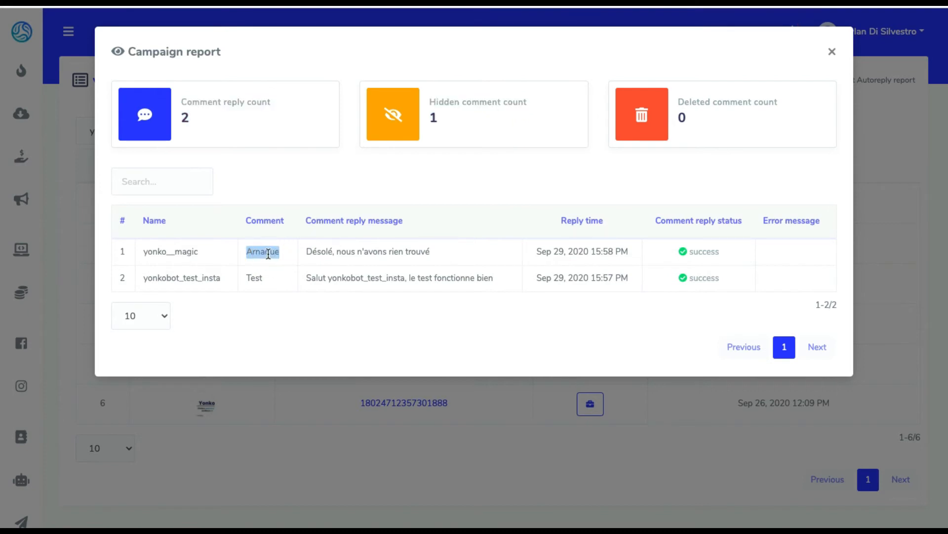
left_click_drag(271, 254, 436, 258)
left_click(315, 188)
left_click_drag(308, 251, 349, 182)
left_click(477, 135)
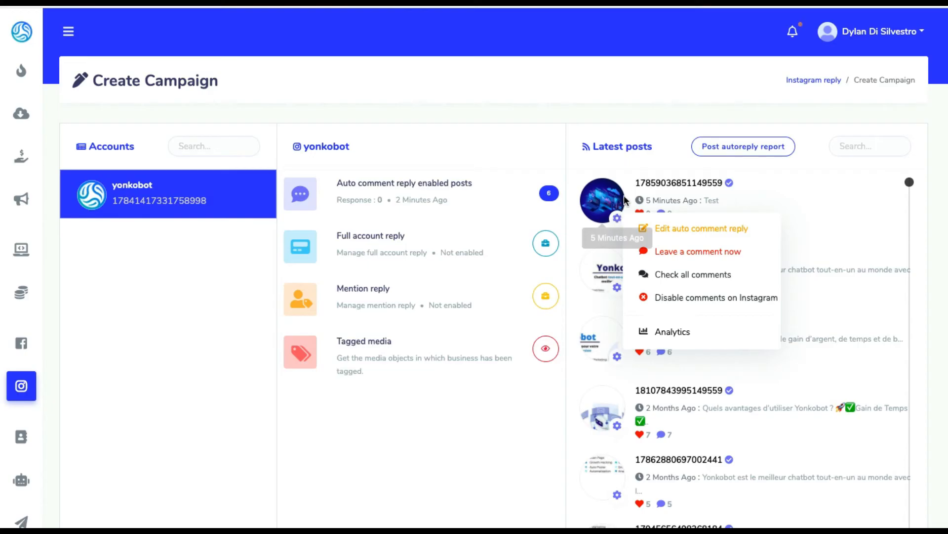
View the instant comment form for the newest post and close it without entering a message.
left_click(701, 252)
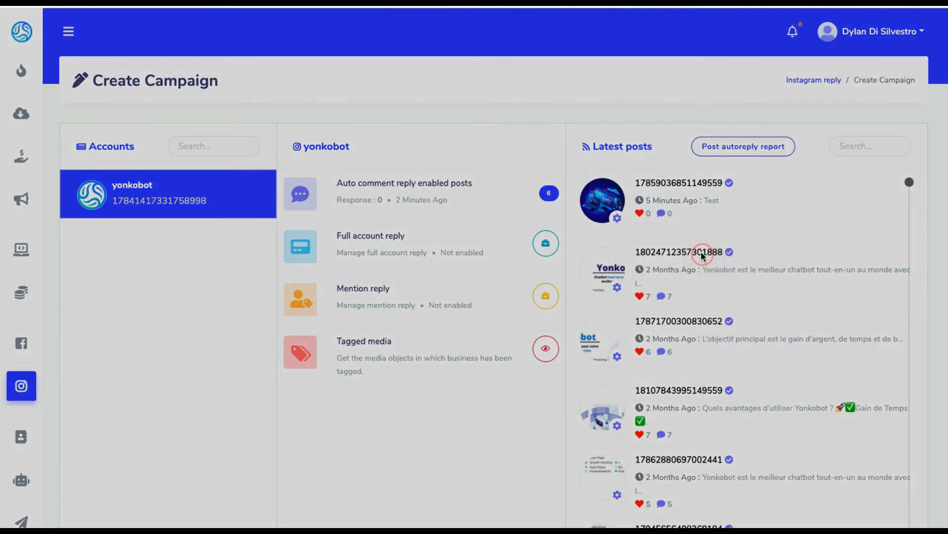
left_click(456, 113)
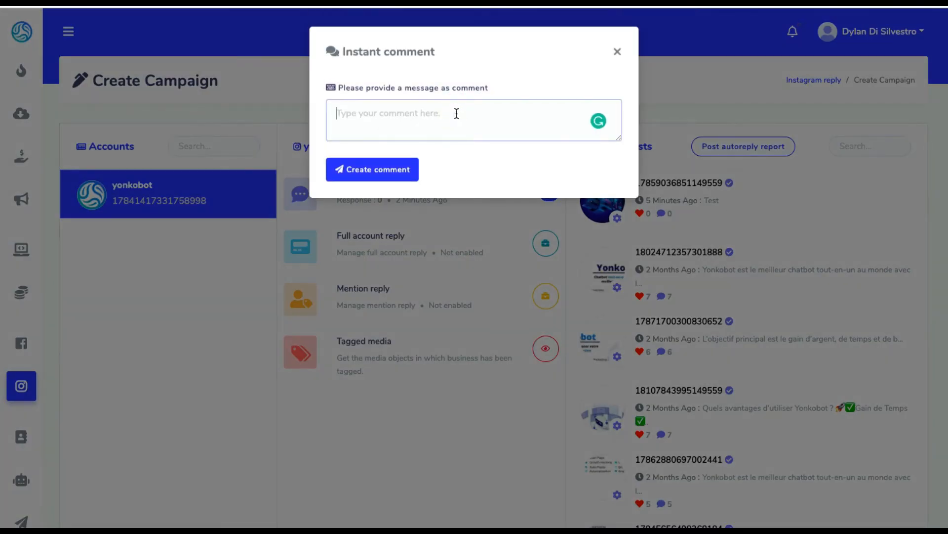
left_click(618, 51)
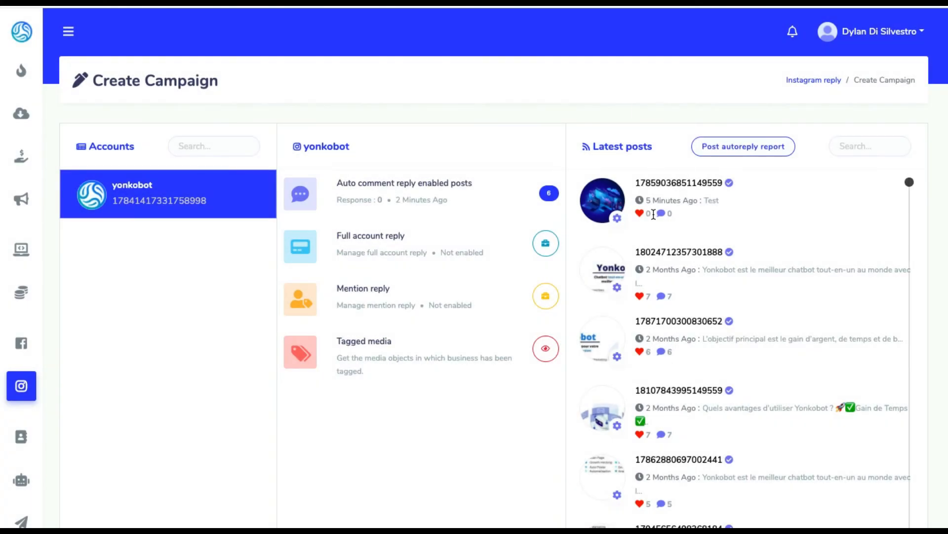
Check all comments on the newest post, including who wrote them, and close the comment list.
left_click(617, 217)
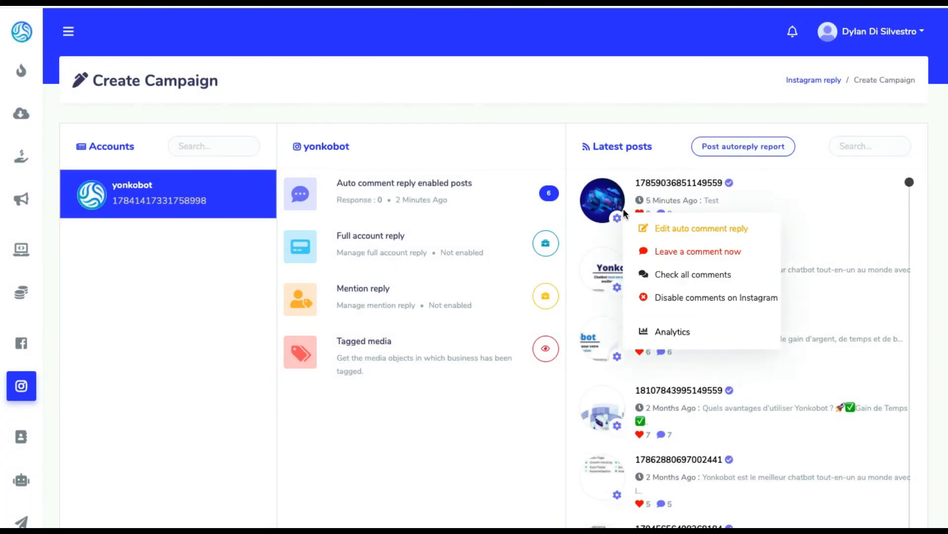
left_click(709, 277)
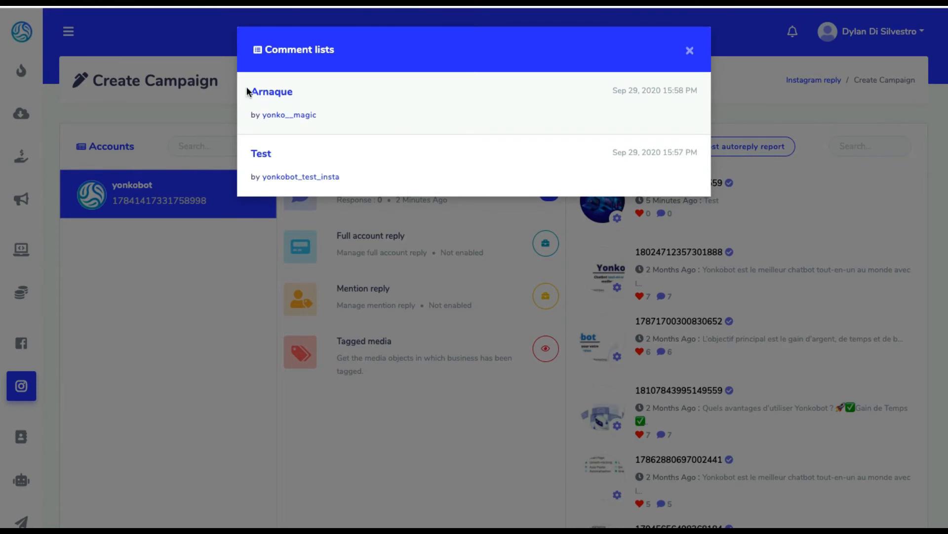
left_click_drag(247, 87, 303, 166)
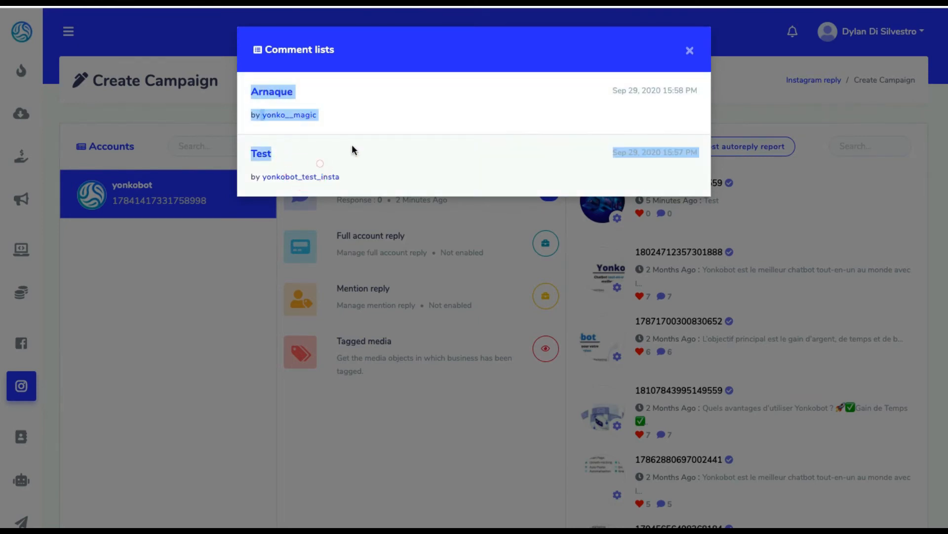
left_click(690, 51)
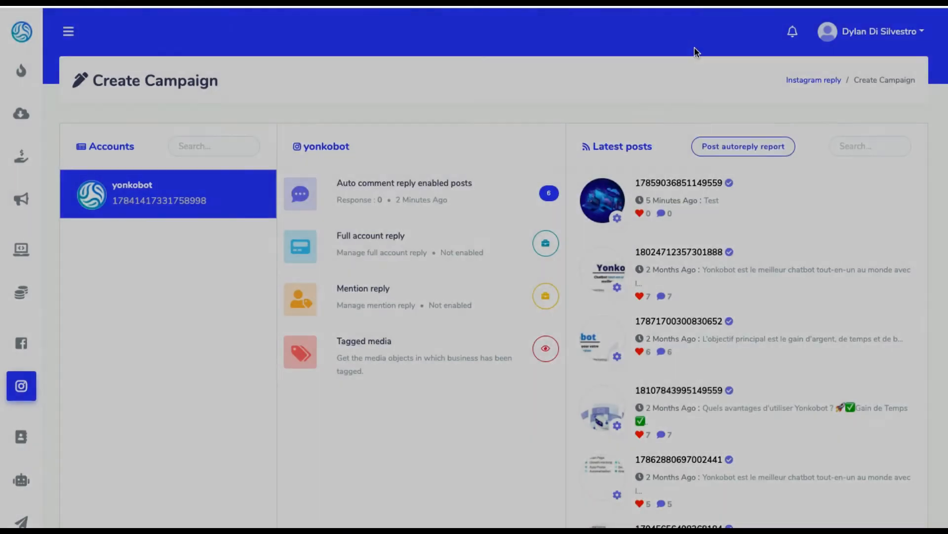
left_click(618, 218)
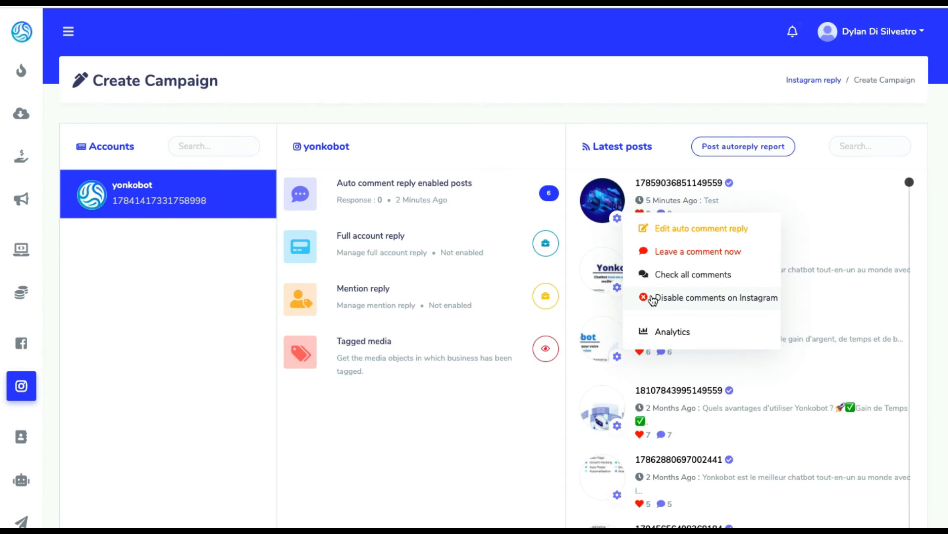
left_click(552, 244)
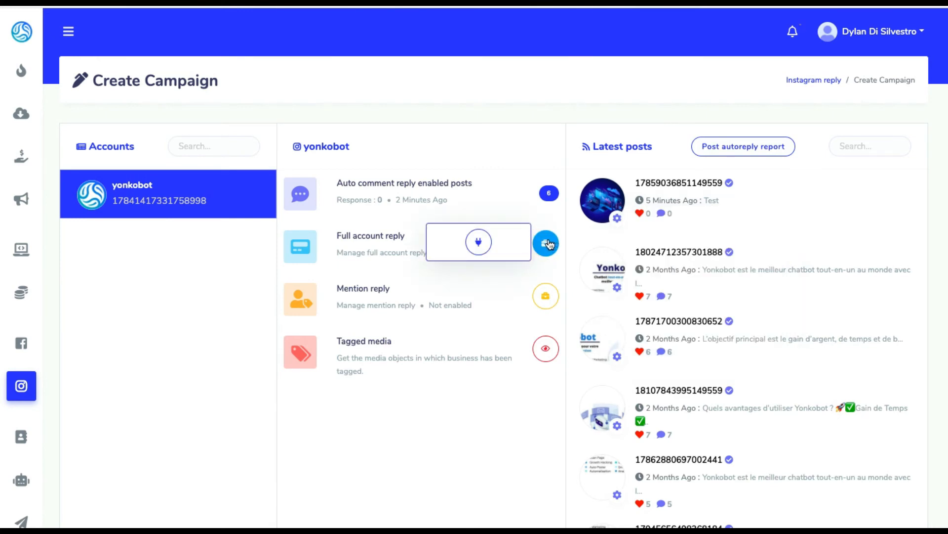
left_click(617, 219)
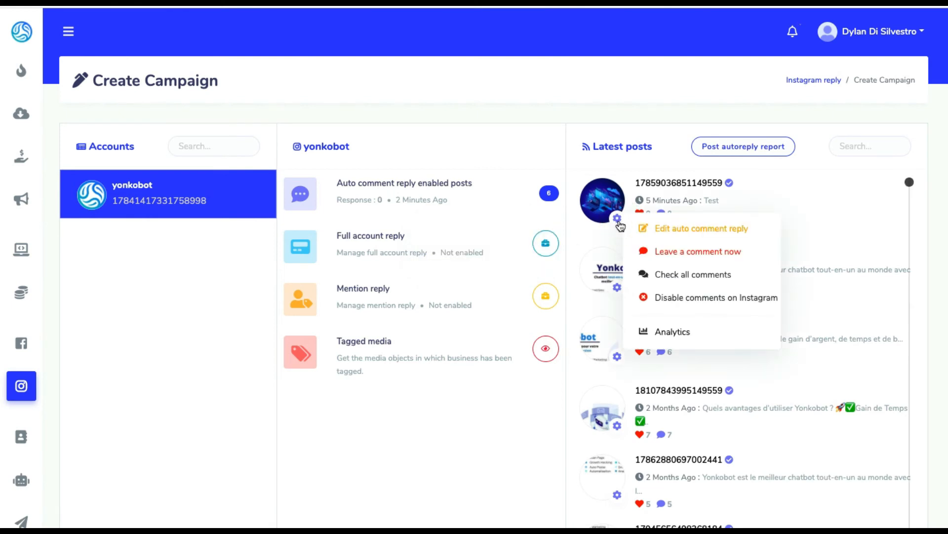
Examine the full account reply form's offensive keywords field and its generic and filtered message options, without submitting it.
left_click(546, 243)
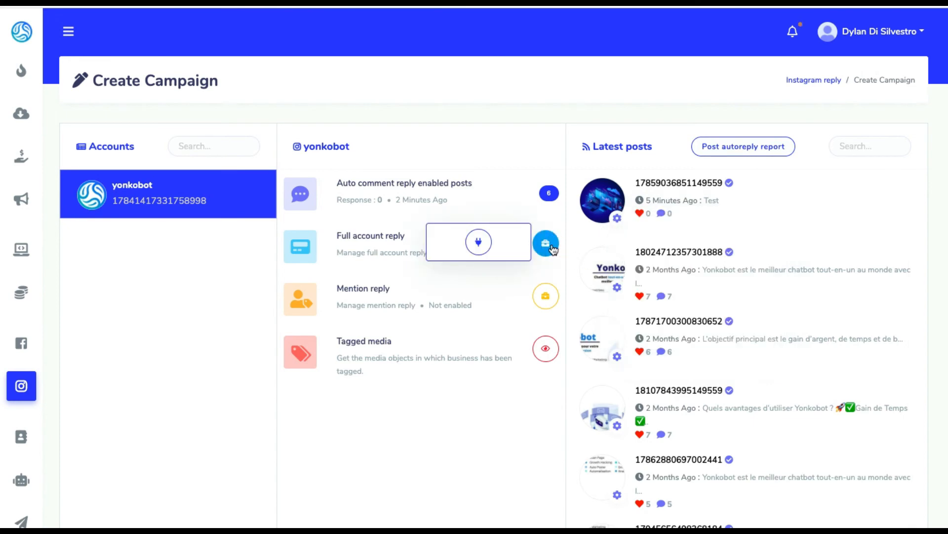
left_click(484, 243)
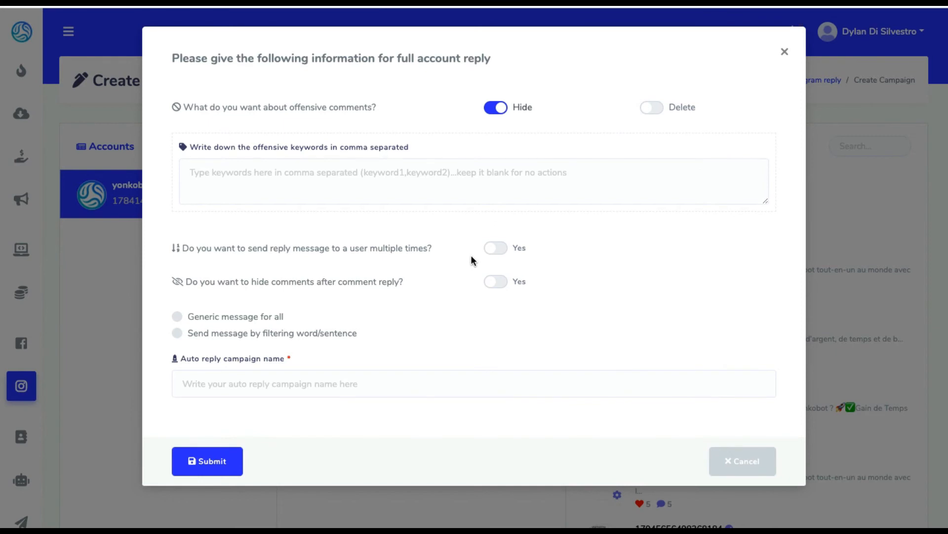
left_click(388, 192)
left_click(257, 316)
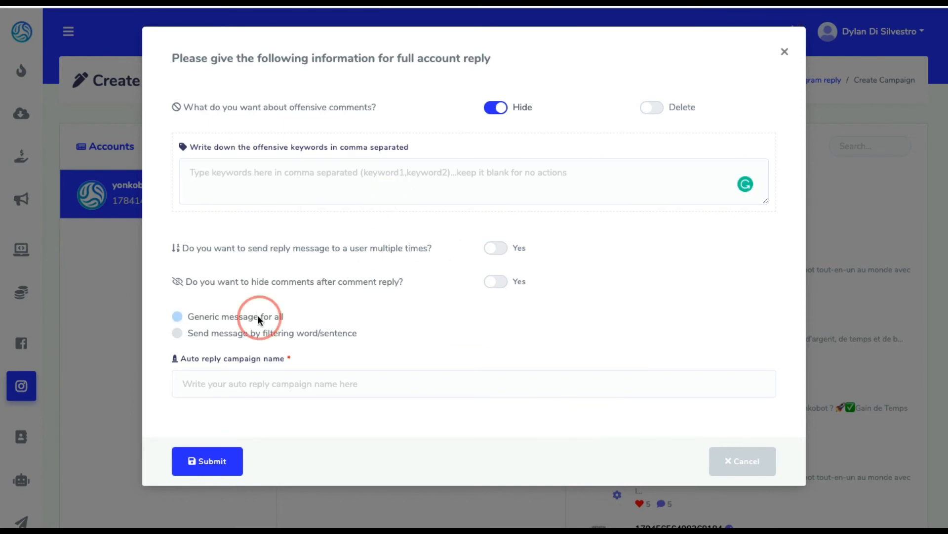
left_click(325, 331)
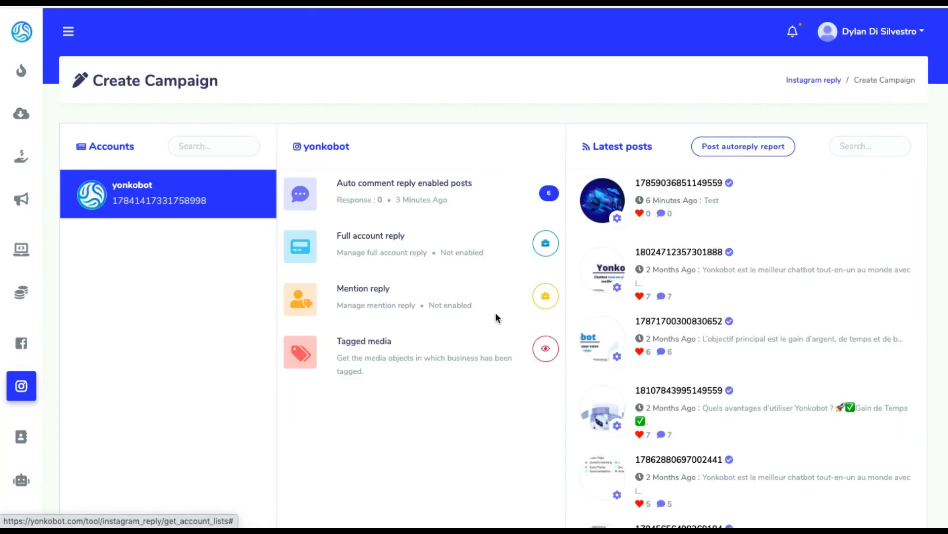
Open the mention reply setup form for the yonkobot account.
left_click(542, 303)
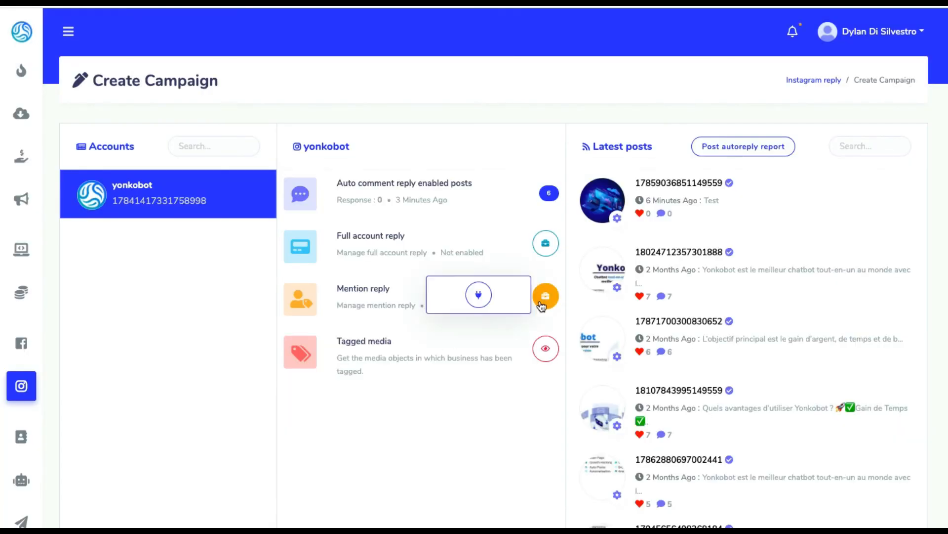
left_click(477, 296)
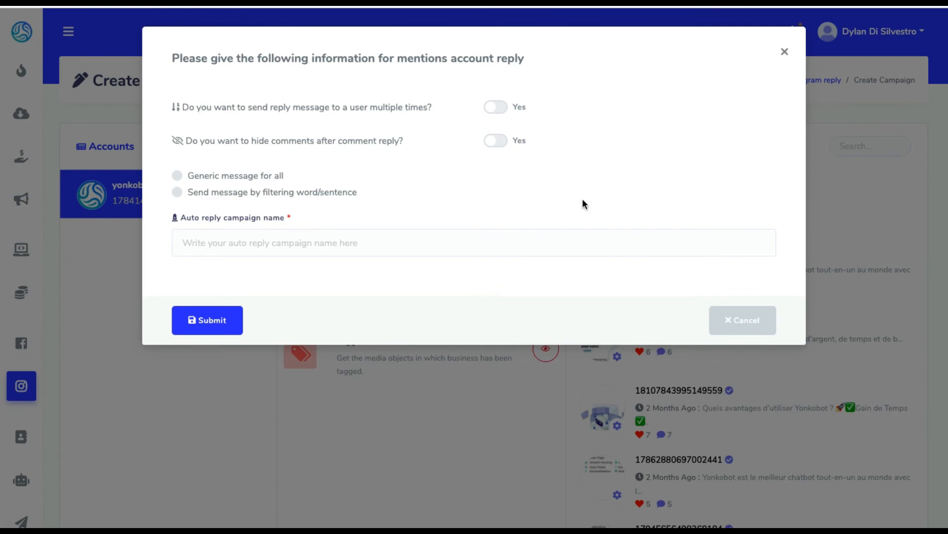
Close the mention reply form without submitting it, and view the yonkobot account's tagged media before closing that list.
left_click(785, 52)
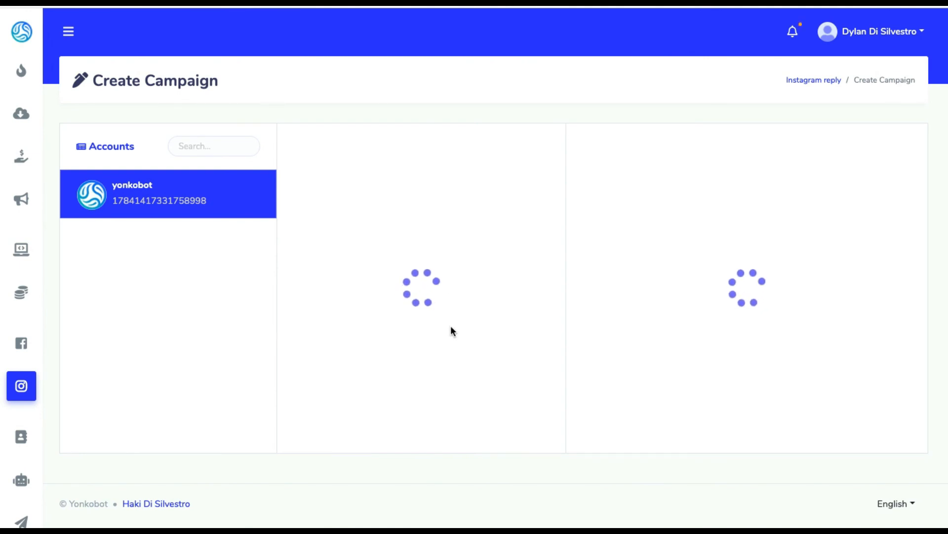
left_click(347, 341)
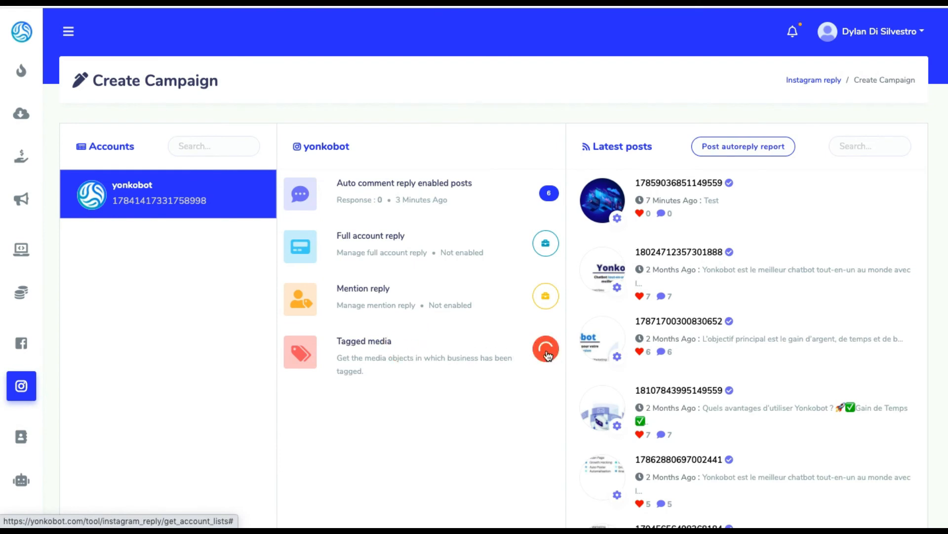
left_click(709, 89)
mouse_move(694, 143)
left_mouse_down()
mouse_move(698, 394)
mouse_move(703, 142)
left_mouse_up()
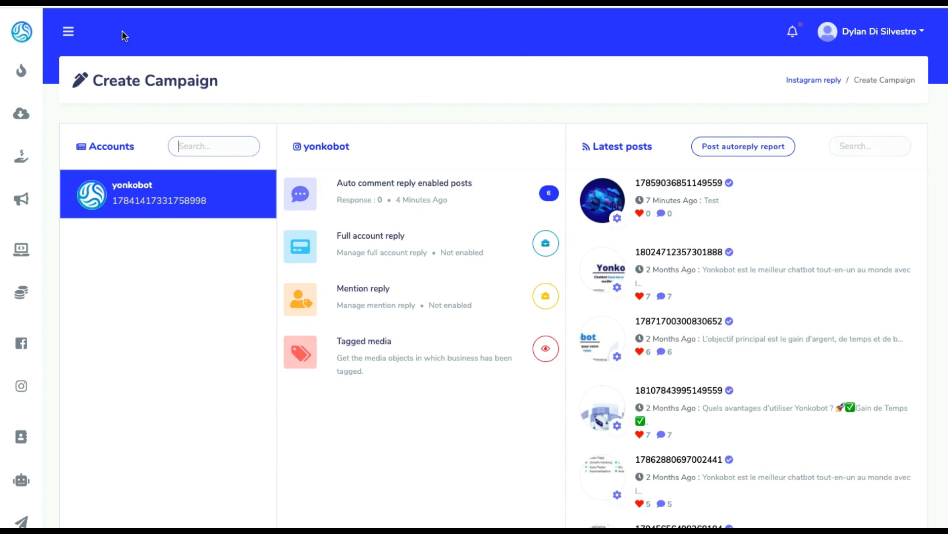
Open the Instagram hashtag search from the Search Tools.
scroll(21, 489, "down", 3)
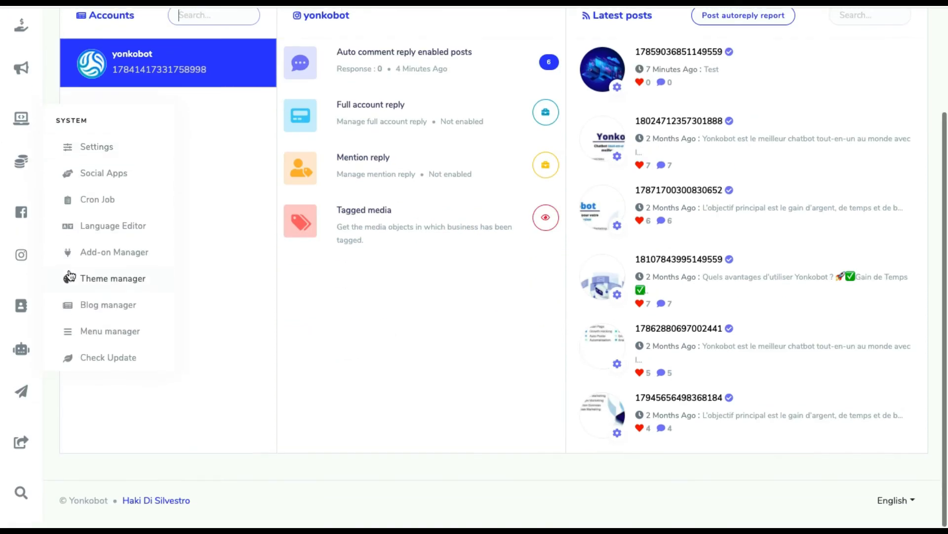
left_click(20, 495)
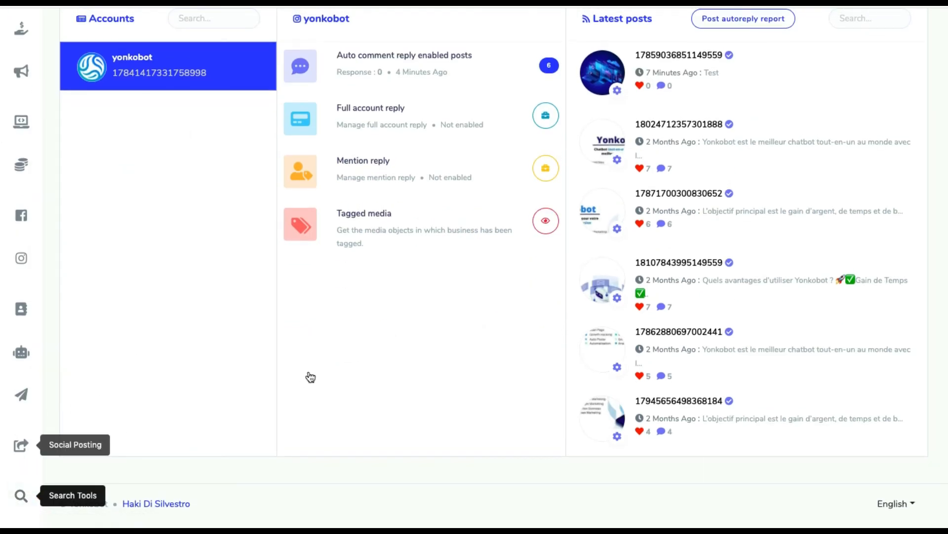
left_click(704, 194)
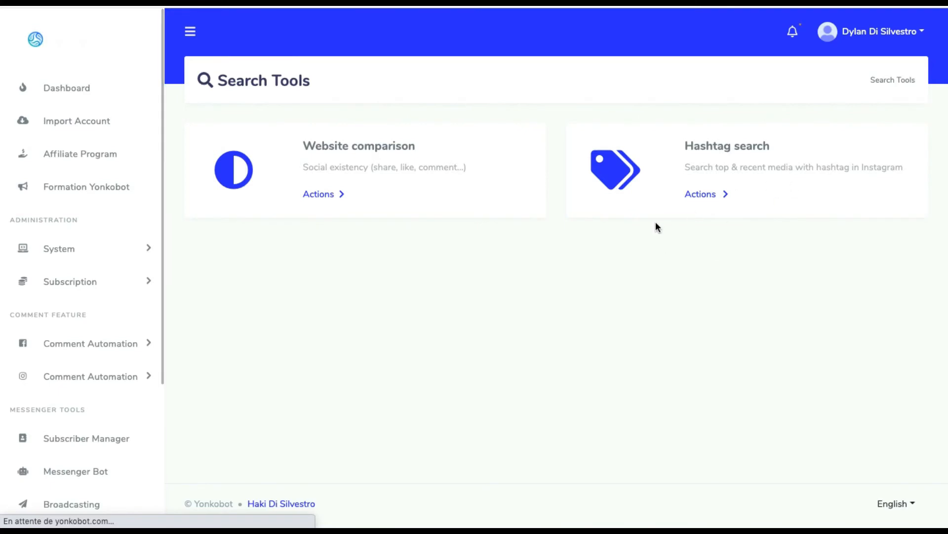
Search for the hashtag girl with the yonkobot account and review the top and recent media.
left_click(460, 132)
left_click(352, 220)
left_click(601, 130)
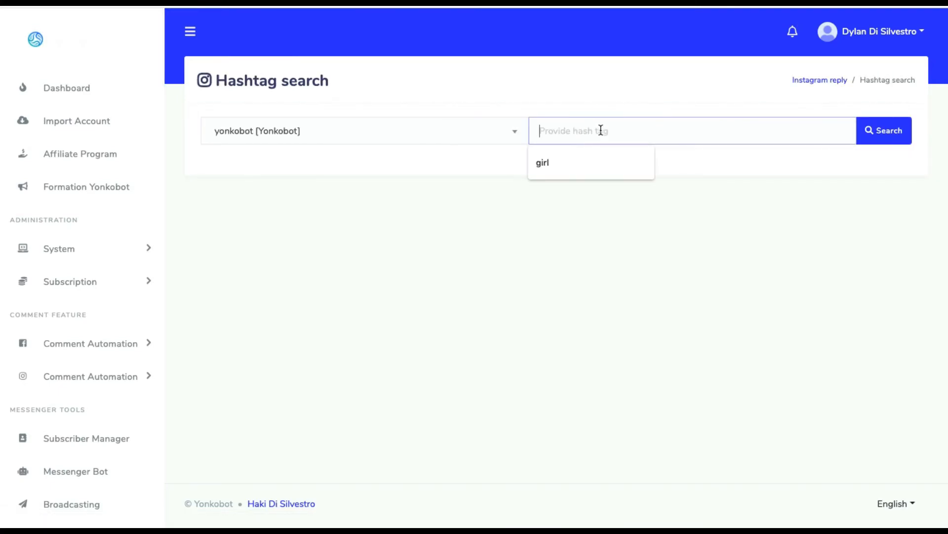
left_click(592, 165)
left_click(877, 131)
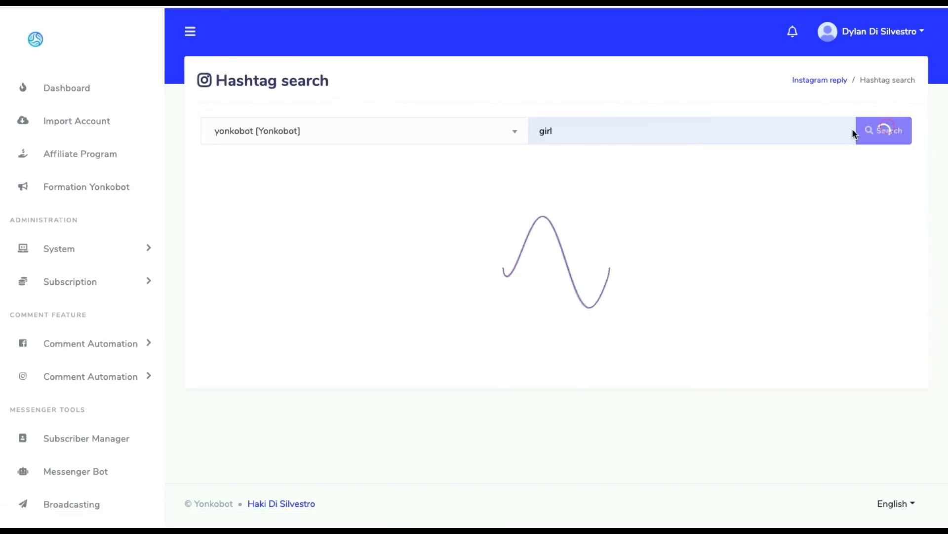
scroll(917, 172, "down", 2)
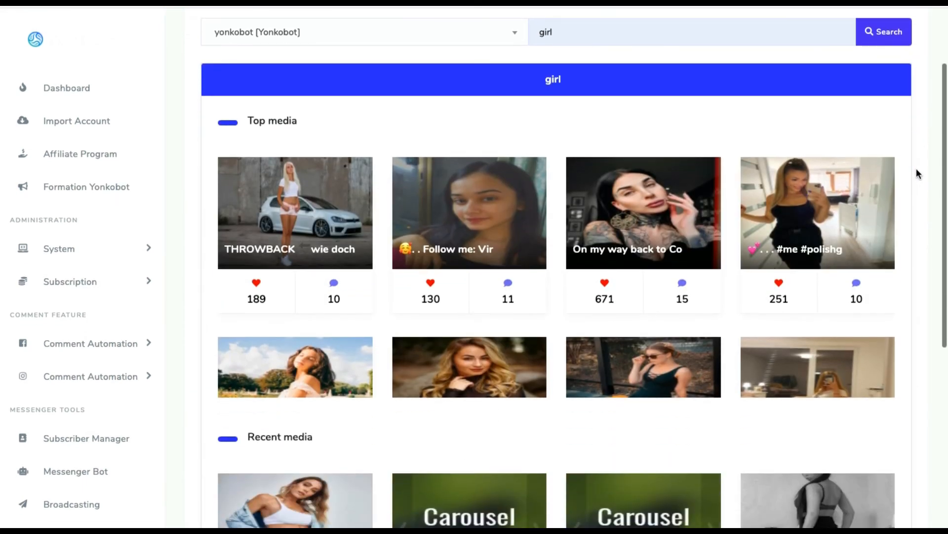
left_click_drag(396, 134, 265, 127)
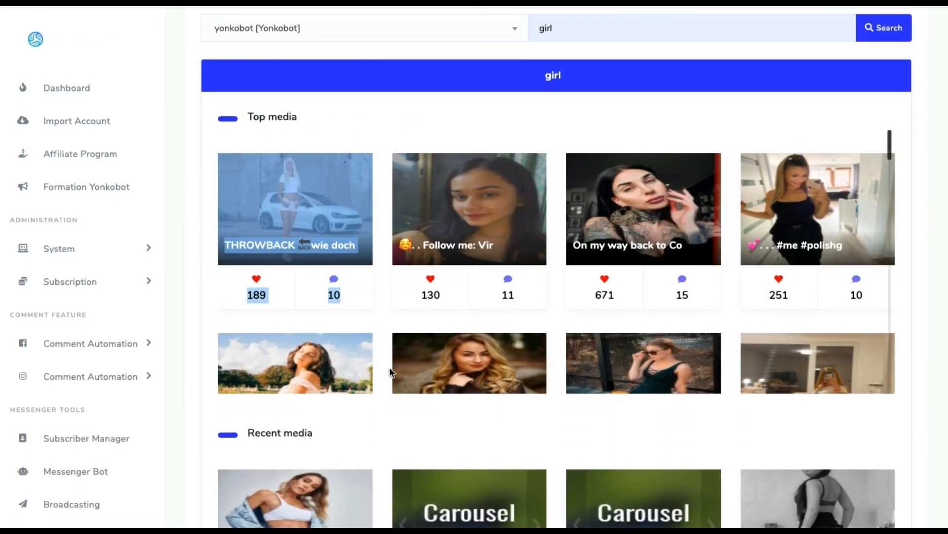
left_click_drag(391, 435, 340, 443)
left_click(351, 444)
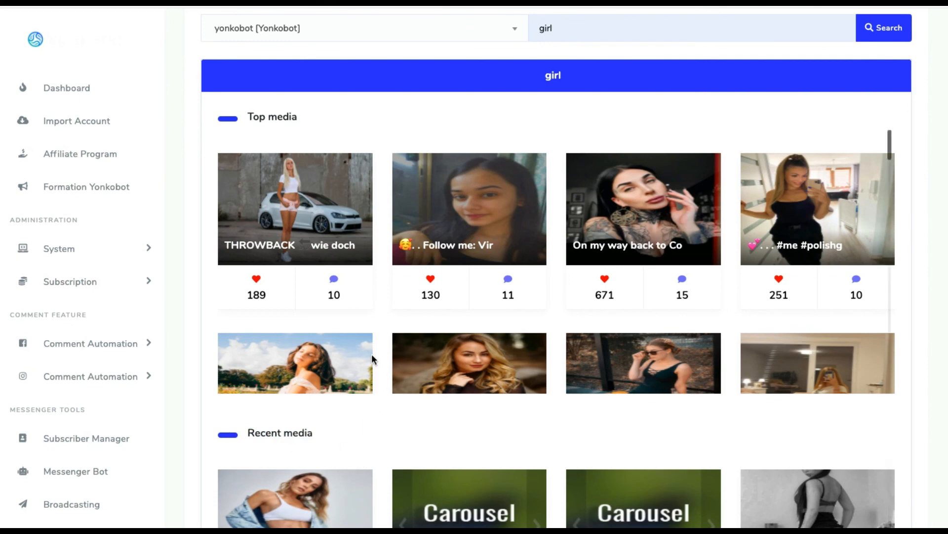
Open the first four top media posts for the hashtag girl in separate browser tabs.
right_click(261, 208)
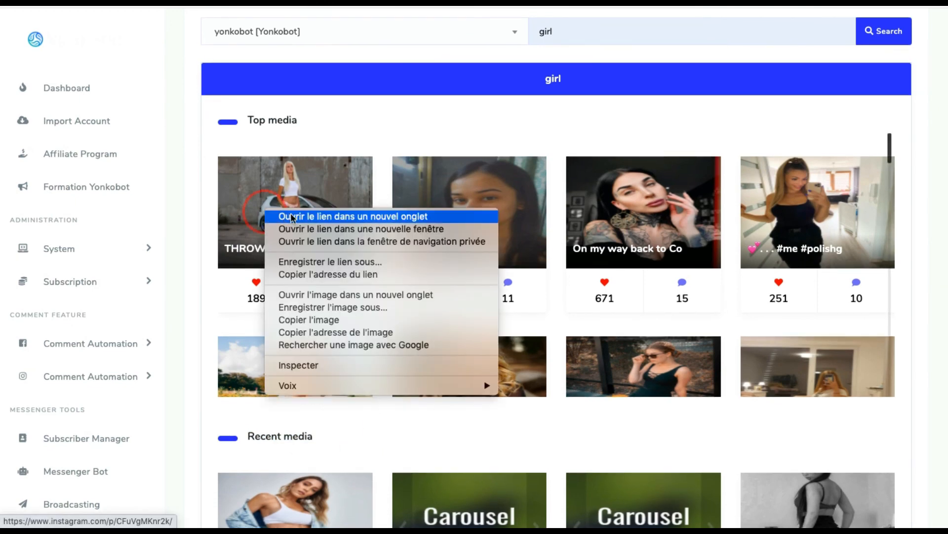
left_click(264, 215)
right_click(467, 225)
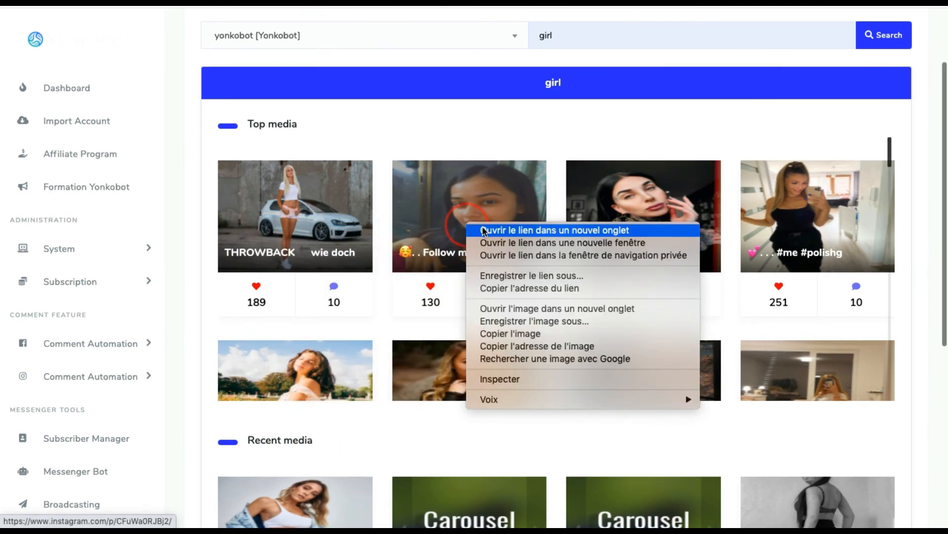
left_click(595, 227)
right_click(634, 218)
left_click(657, 226)
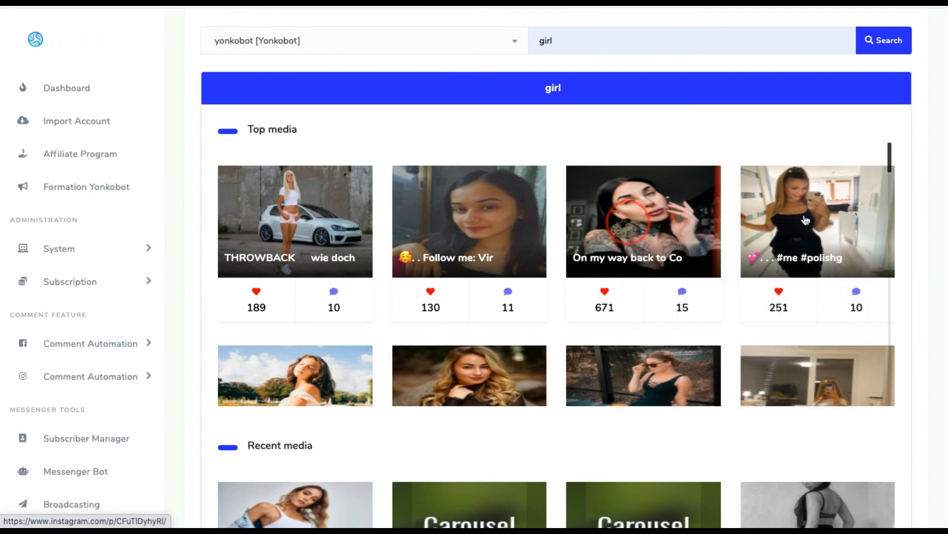
right_click(807, 217)
left_click(784, 220)
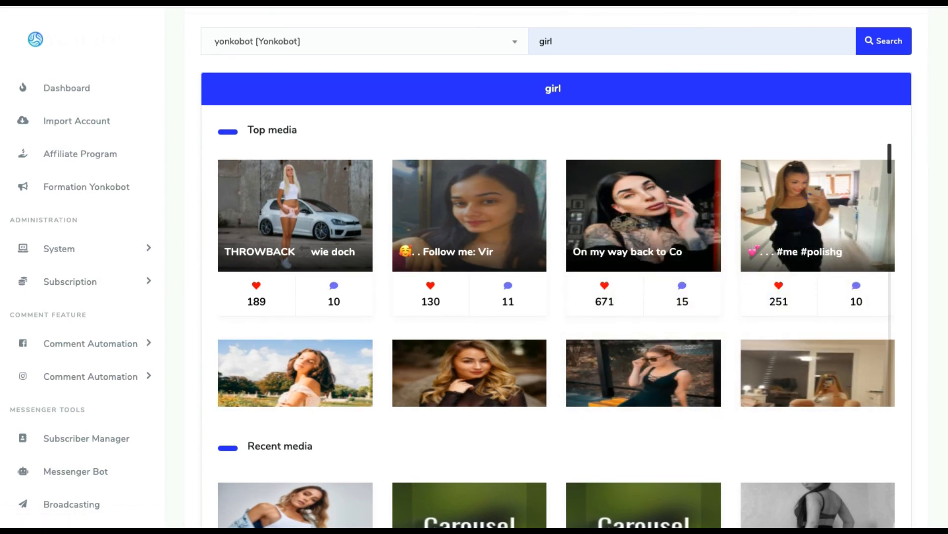
Switch to Instagram to check the opened posts and their follow option, and return to YonkoBot's hashtag results.
key("ctrl+Tab")
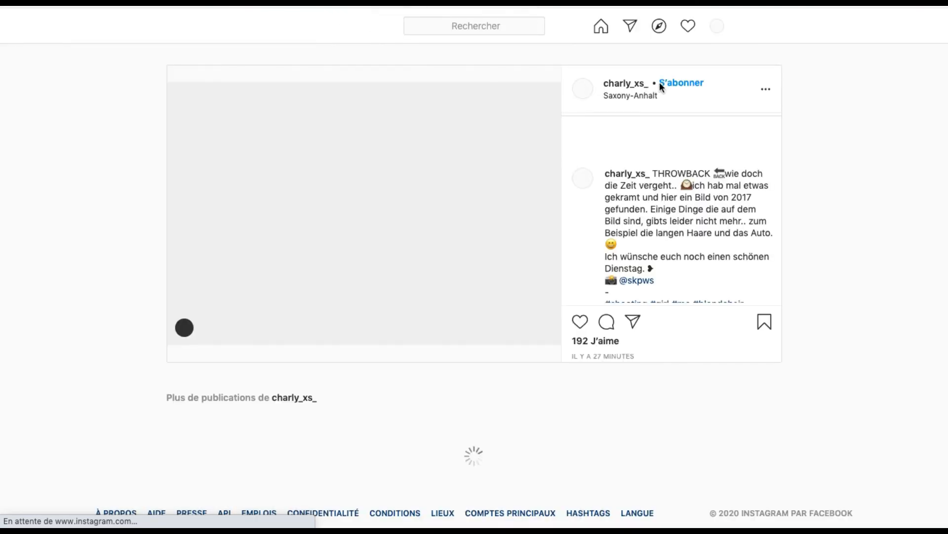
left_click(673, 85)
left_click(371, 2)
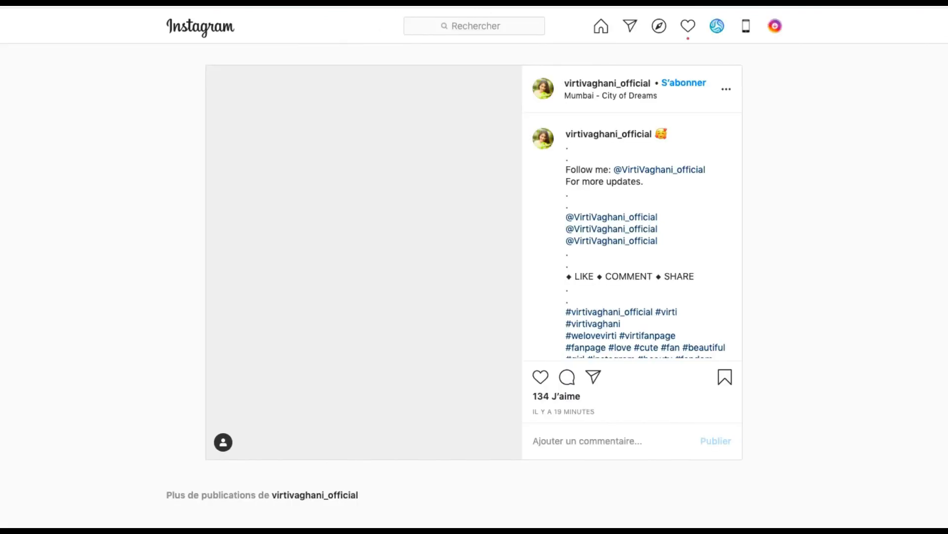
left_click(673, 84)
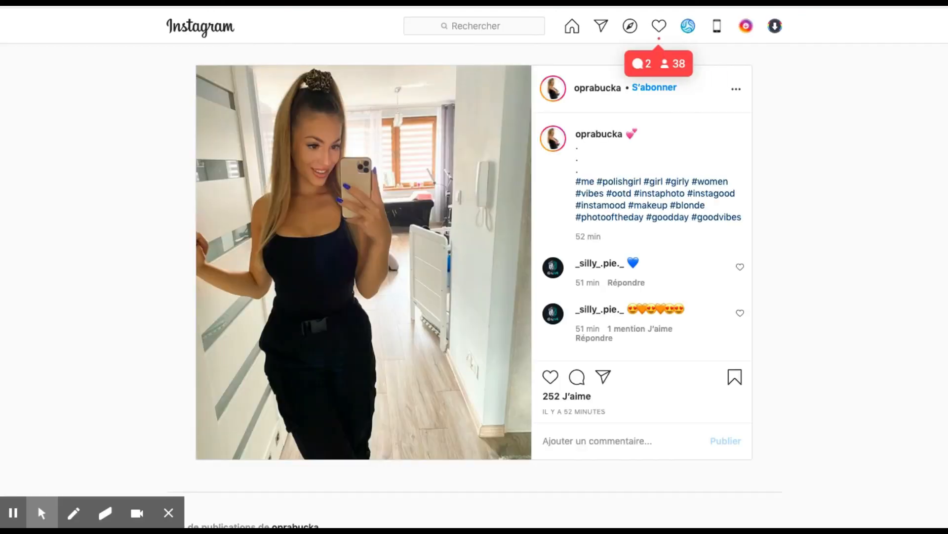
key("super+w")
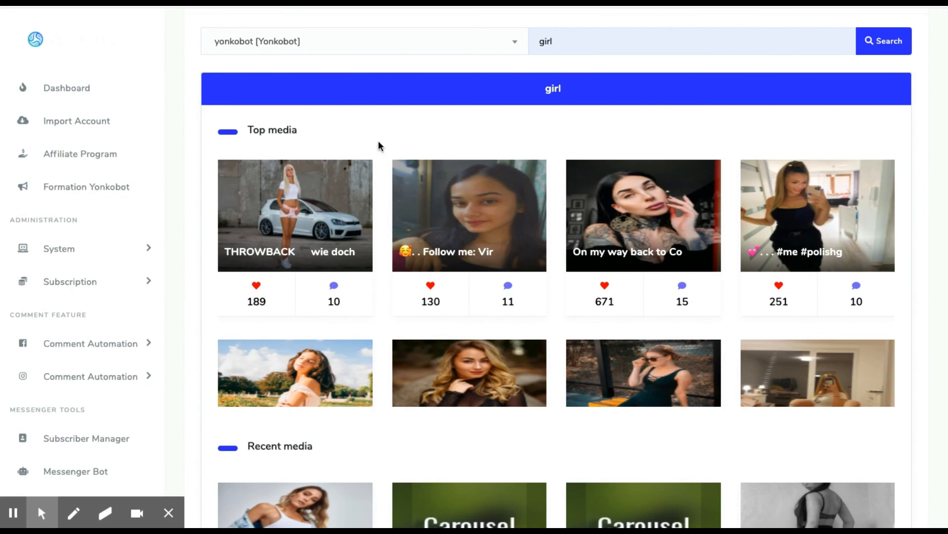